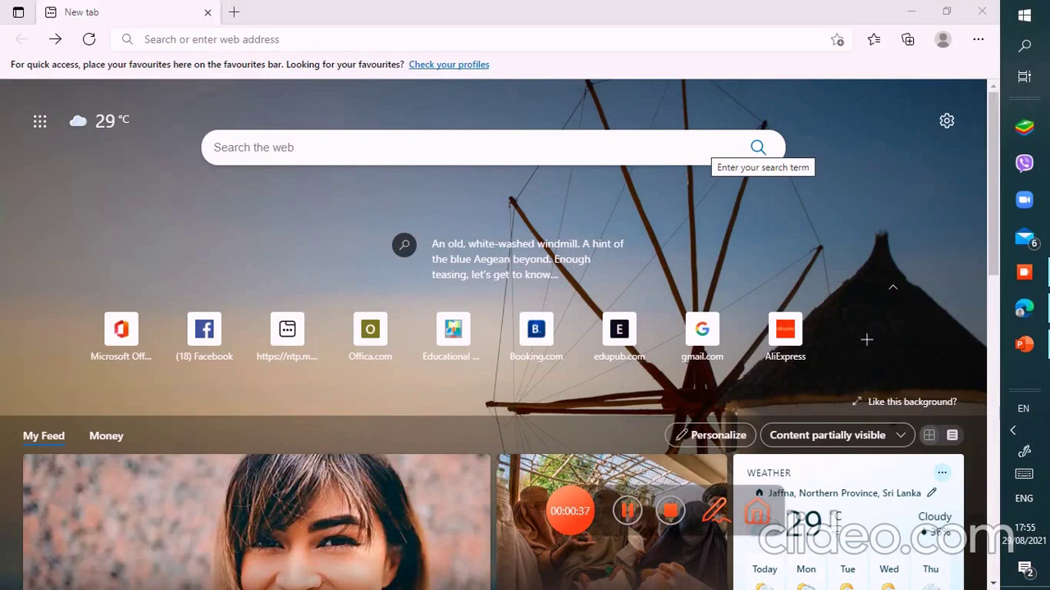
# Search the web for "change password gmail account"
pyautogui.moveTo(1023, 308)
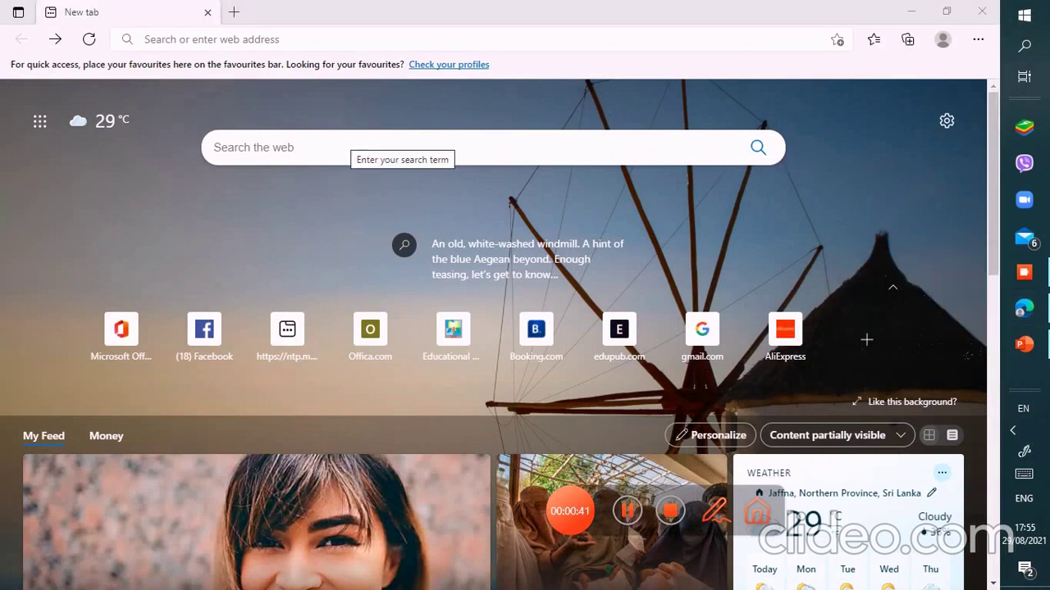
pyautogui.click(350, 146)
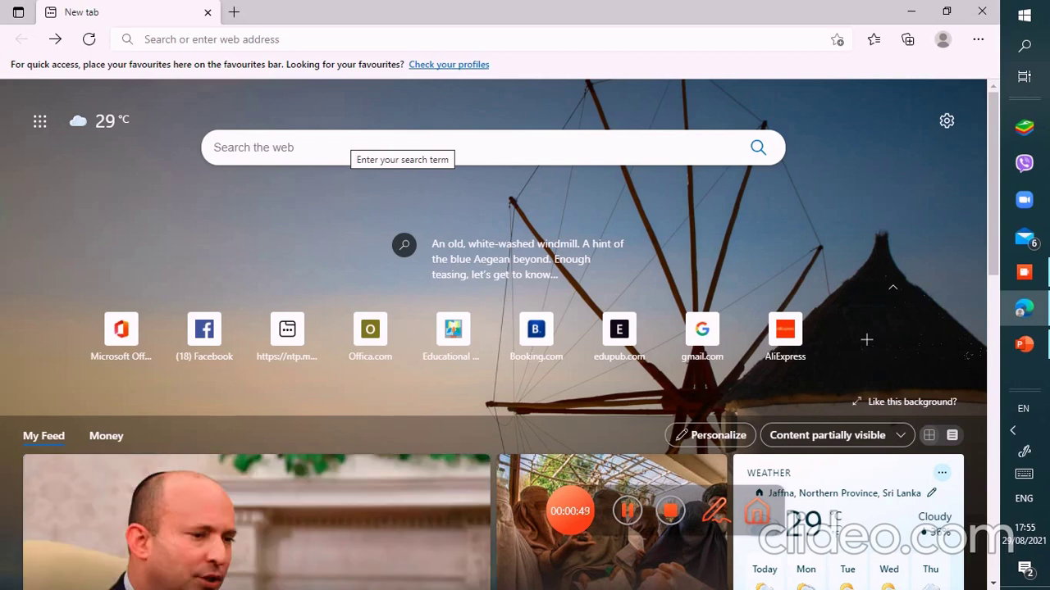
pyautogui.write('sha')
pyautogui.press('BackSpace')
pyautogui.press('BackSpace')
pyautogui.press('BackSpace')
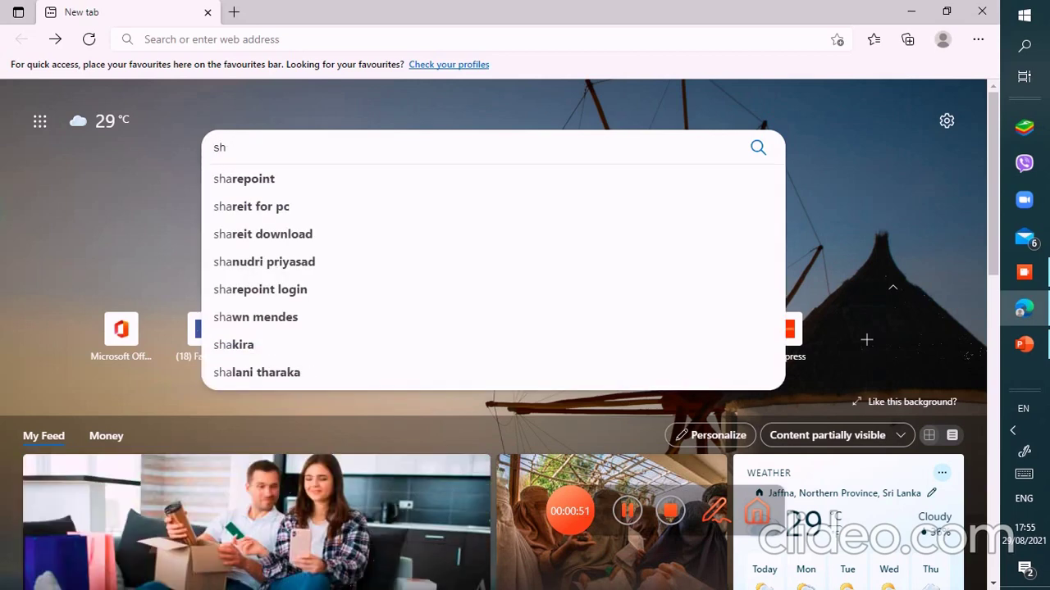
pyautogui.write('change ')
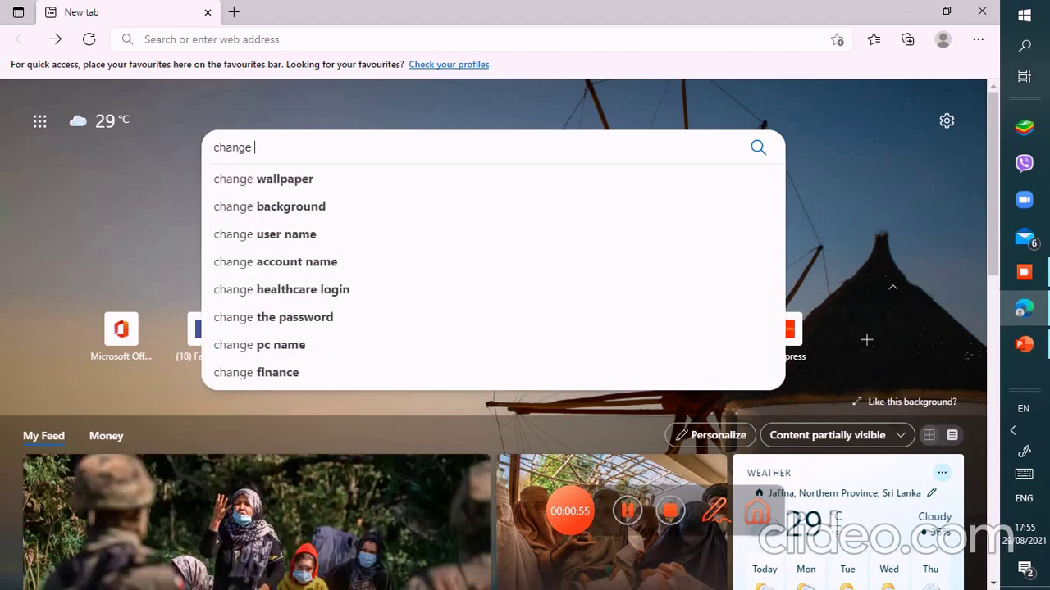
pyautogui.write('assword')
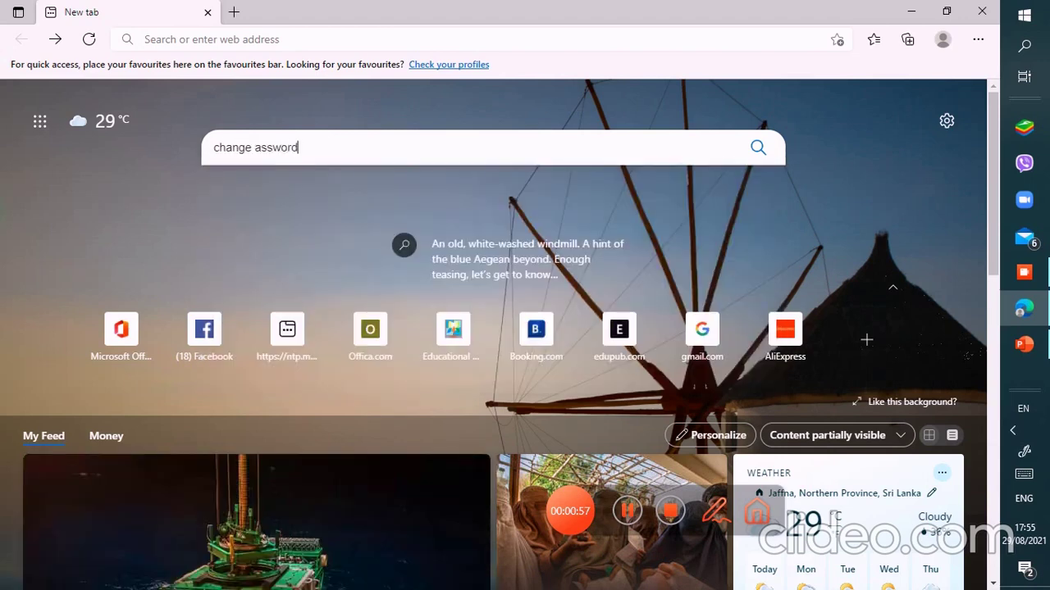
pyautogui.press('BackSpace')
pyautogui.press('BackSpace')
pyautogui.press('BackSpace')
pyautogui.press('BackSpace')
pyautogui.press('BackSpace')
pyautogui.press('BackSpace')
pyautogui.press('BackSpace')
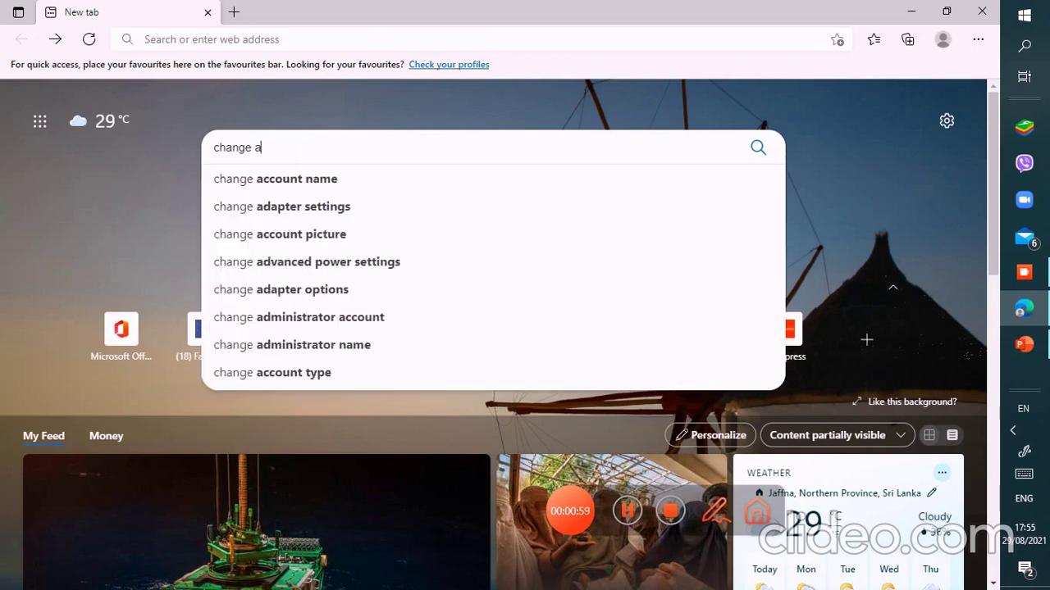
pyautogui.write('pass')
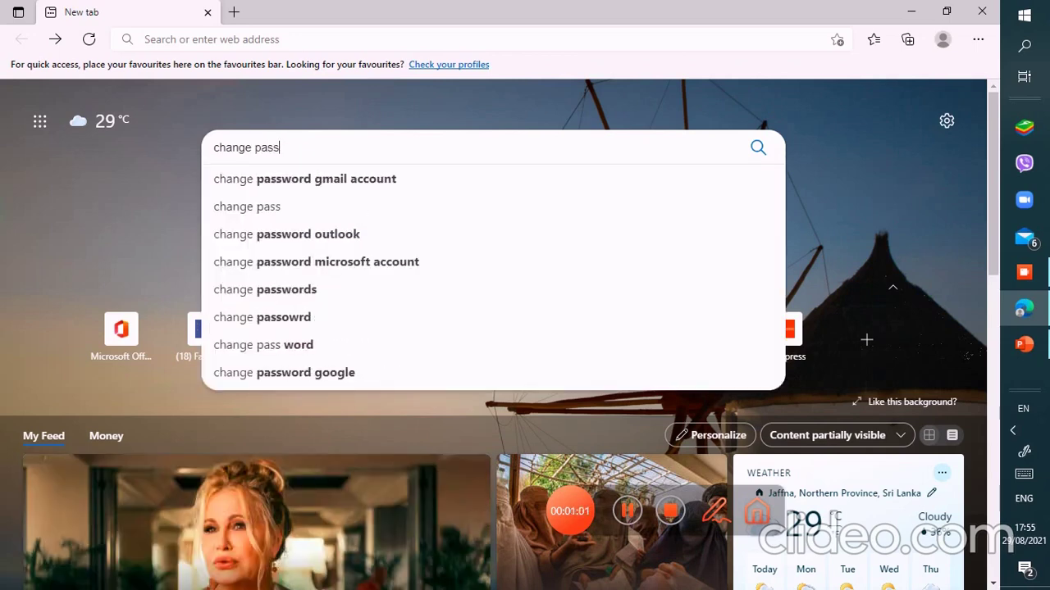
pyautogui.write('word')
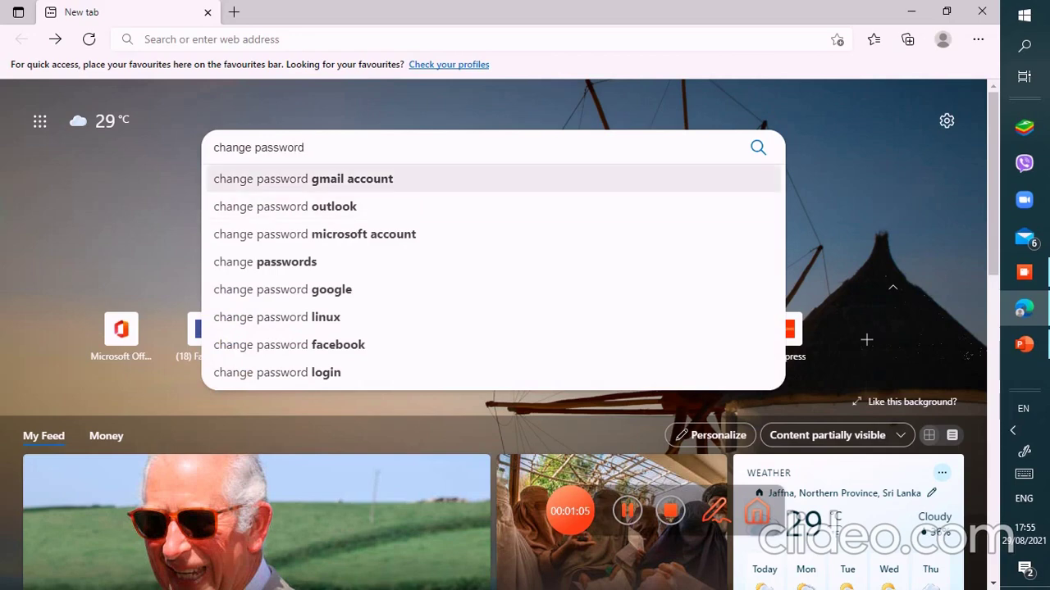
pyautogui.click(303, 178)
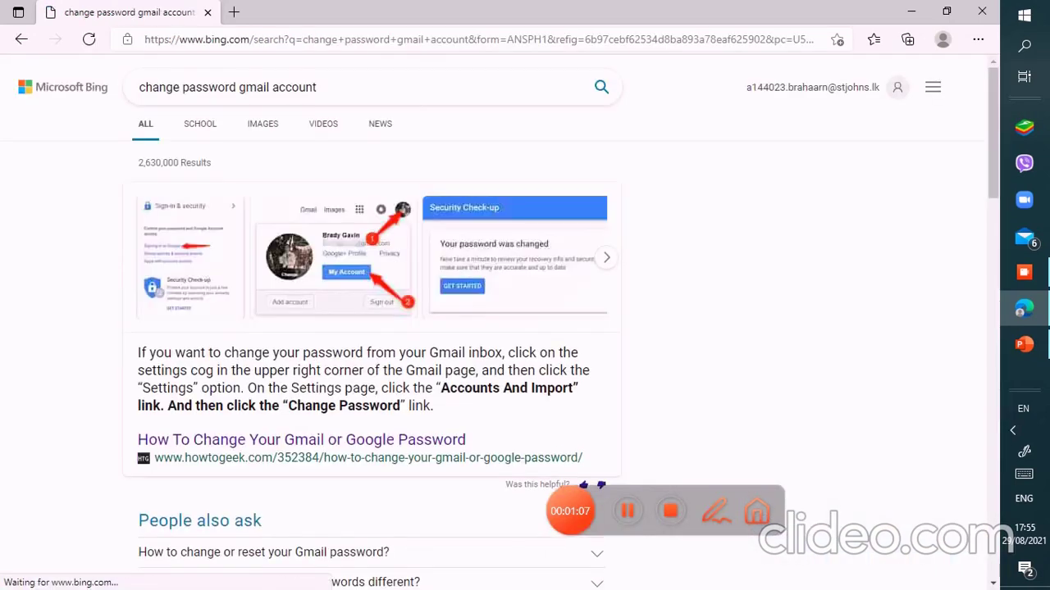
# Open the "Change password - Google Account" search result and continue through sign-in to the identity verification's password prompt
pyautogui.scroll(-7, 524, 328)
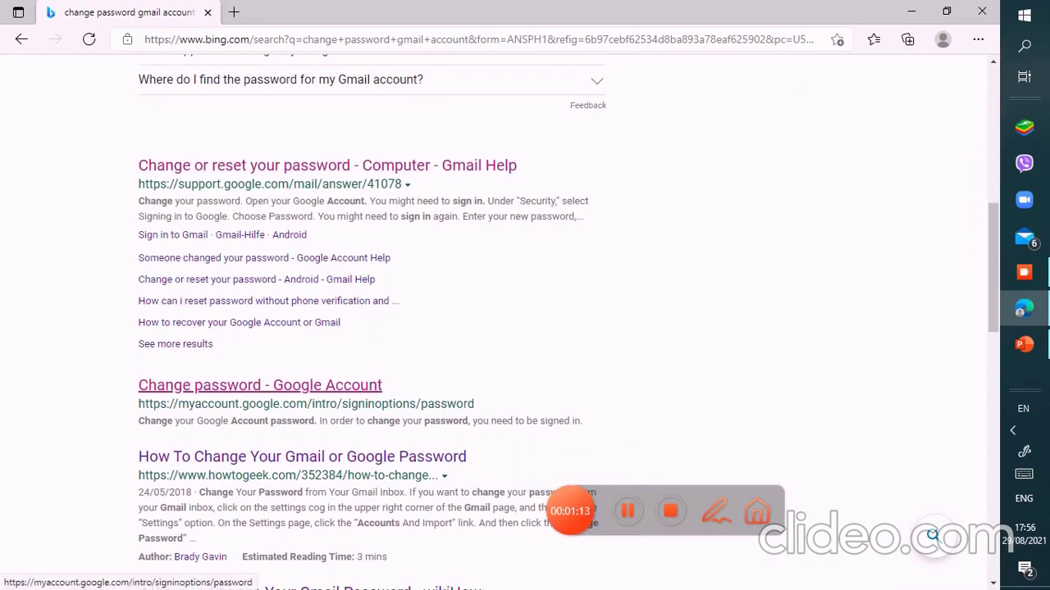
pyautogui.click(260, 385)
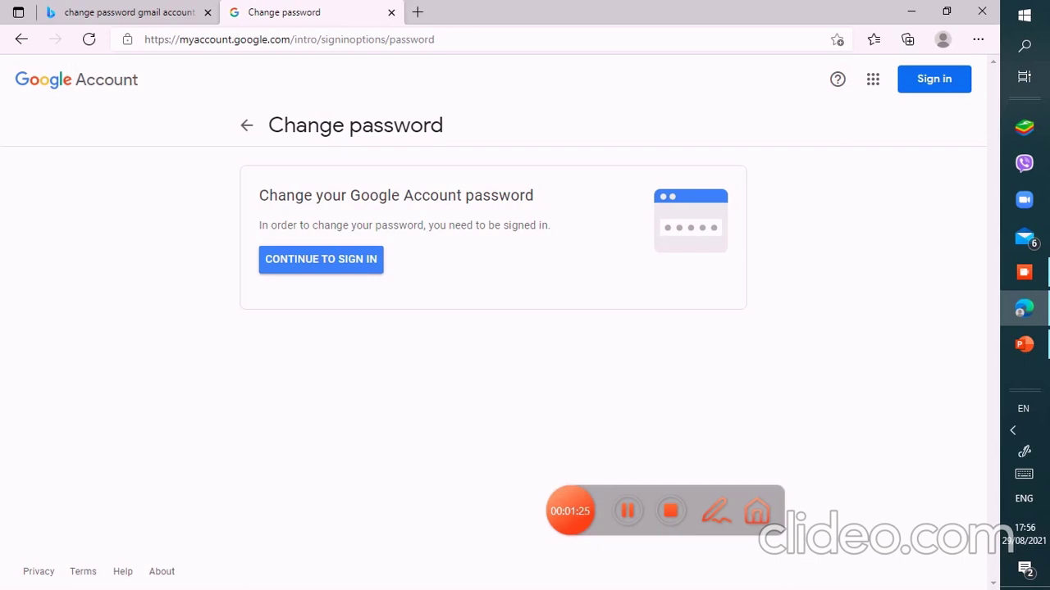
pyautogui.click(321, 259)
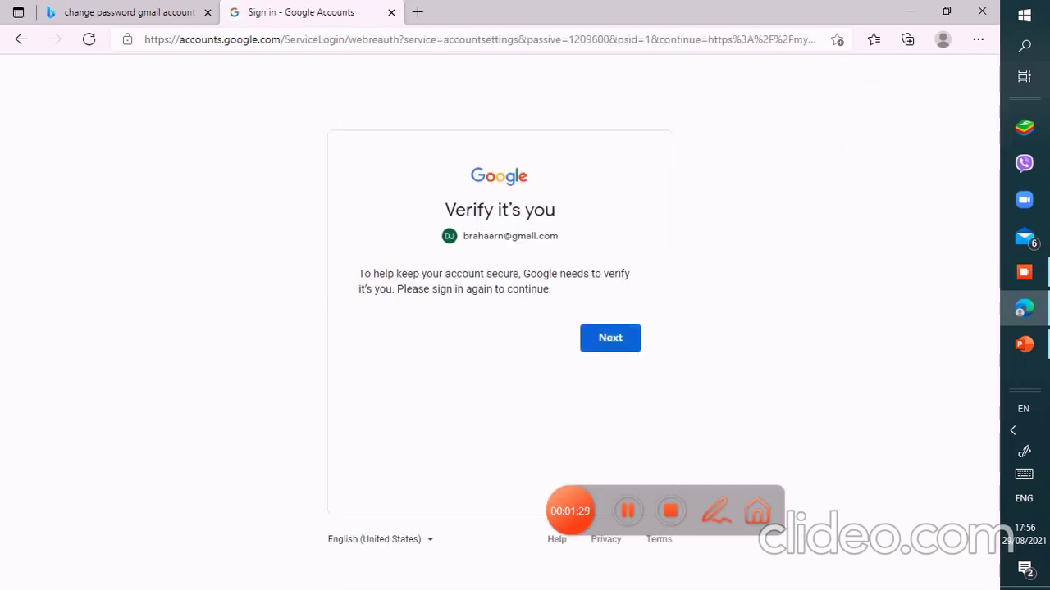
pyautogui.click(610, 338)
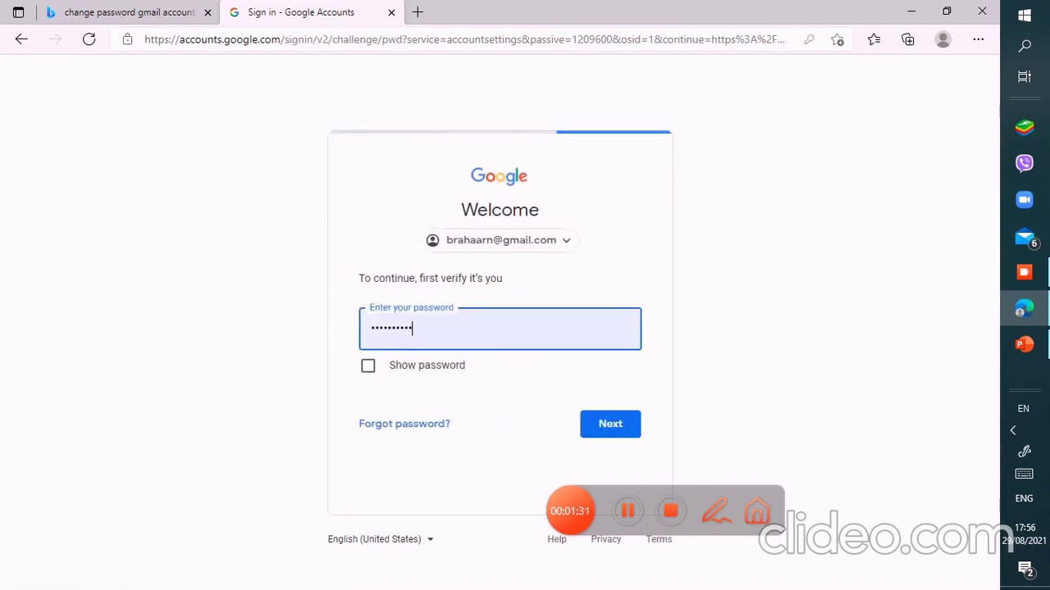
# Switch to the second listed Google account and verify identity by submitting its saved account password
pyautogui.click(503, 240)
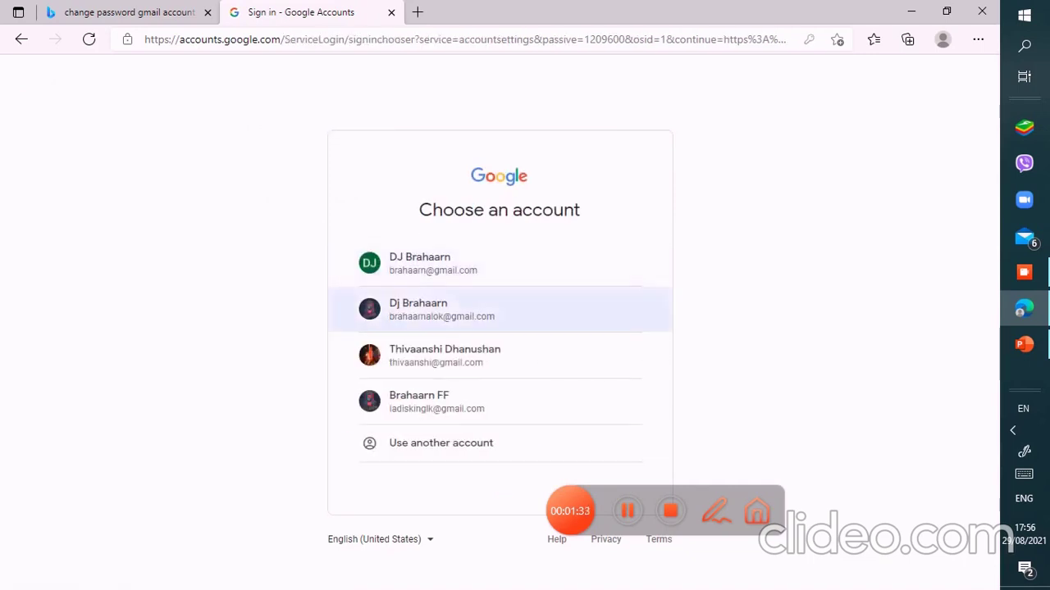
pyautogui.click(441, 309)
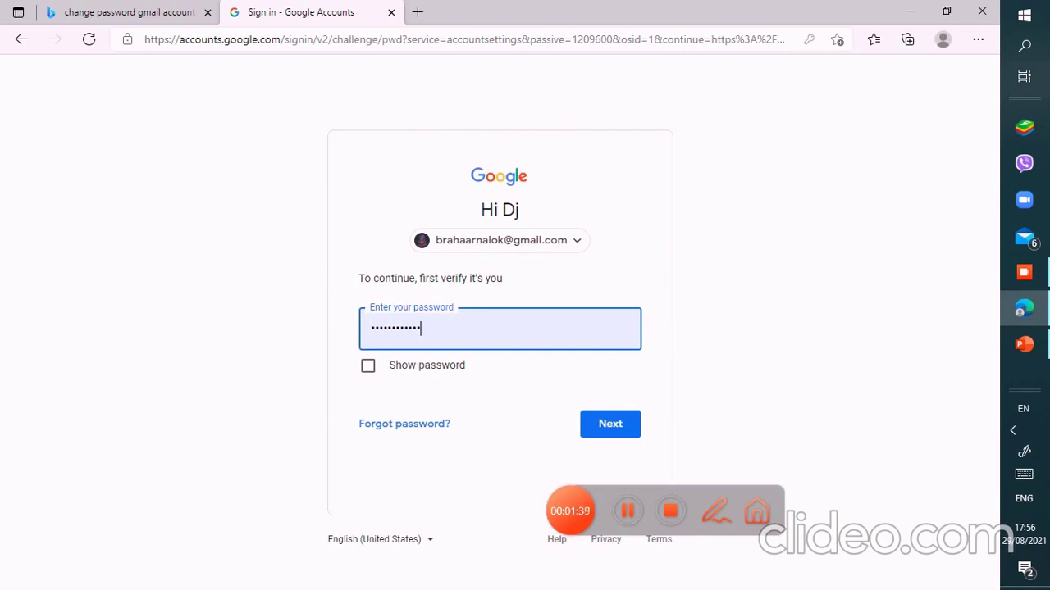
pyautogui.press('Return')
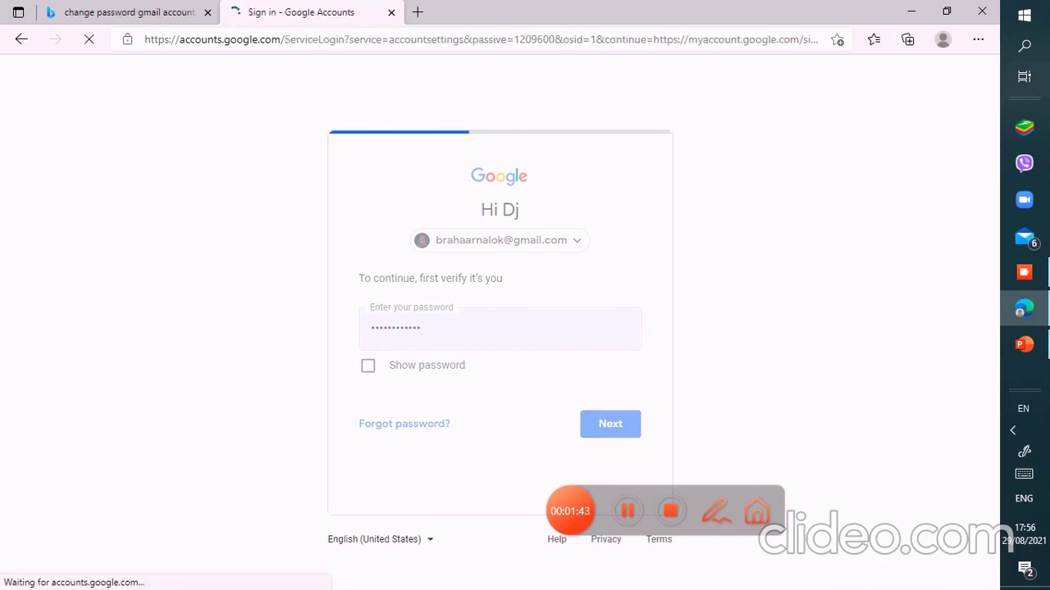
pyautogui.press('Return')
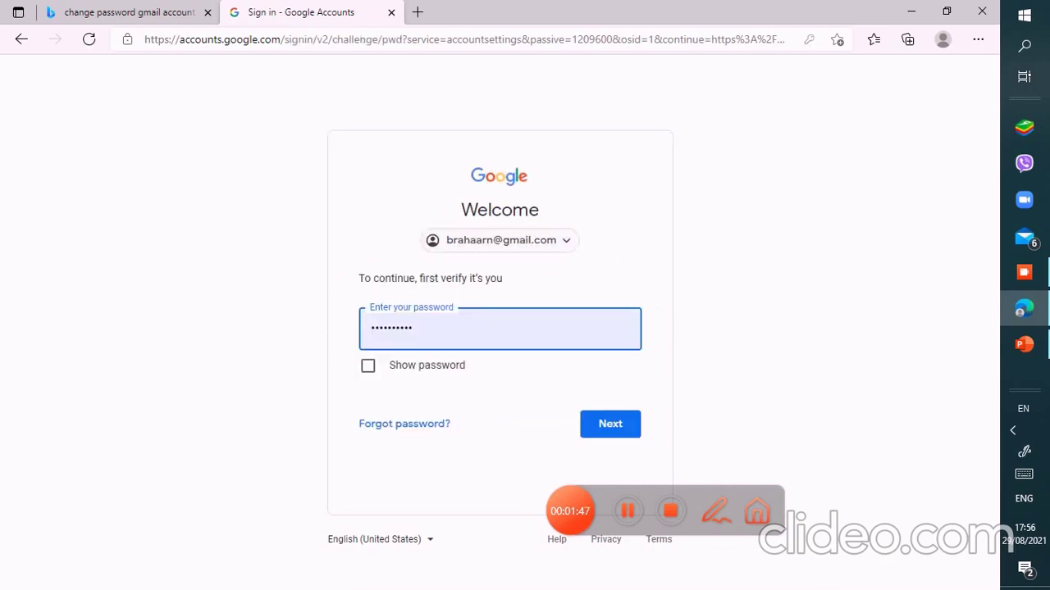
pyautogui.click(499, 240)
pyautogui.press('Return')
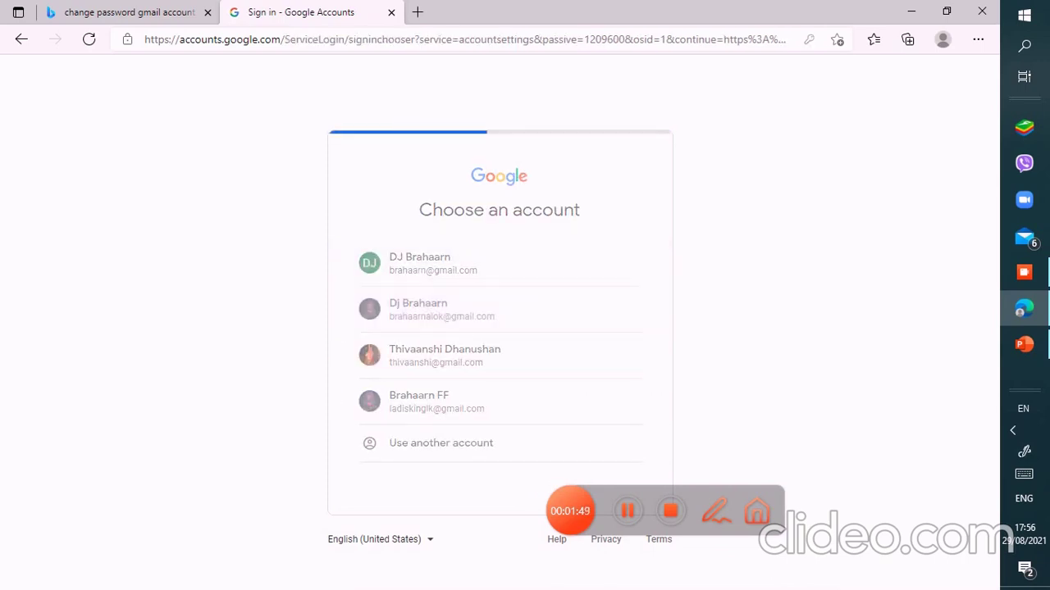
pyautogui.press('Return')
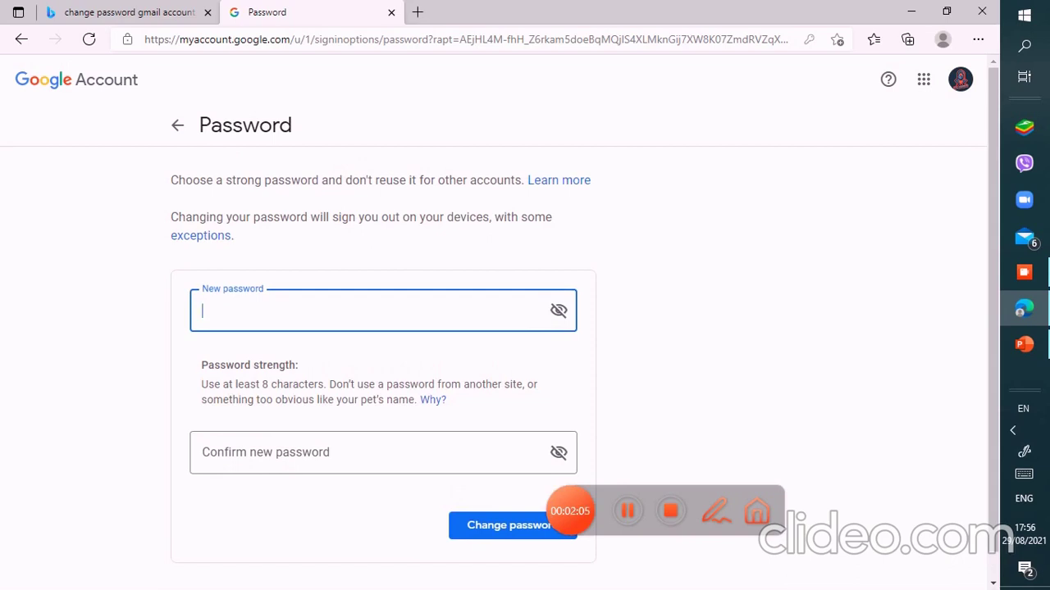
# Try to change the account password by filling in the new password and its confirmation and submitting them
pyautogui.write('••••••••')
pyautogui.click(202, 453)
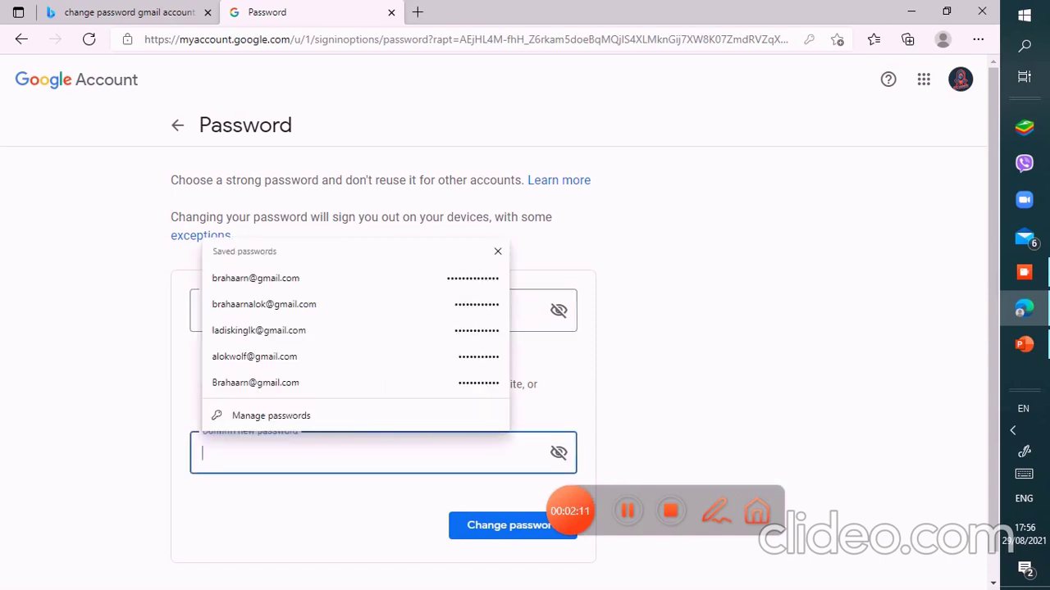
pyautogui.write('•')
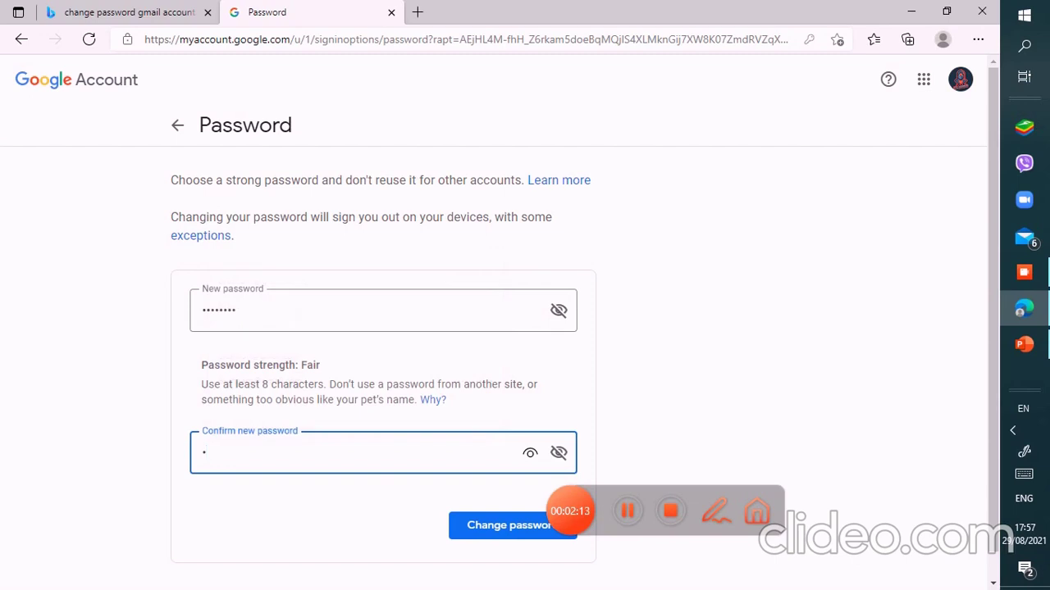
pyautogui.write('•••••••')
pyautogui.click(570, 511)
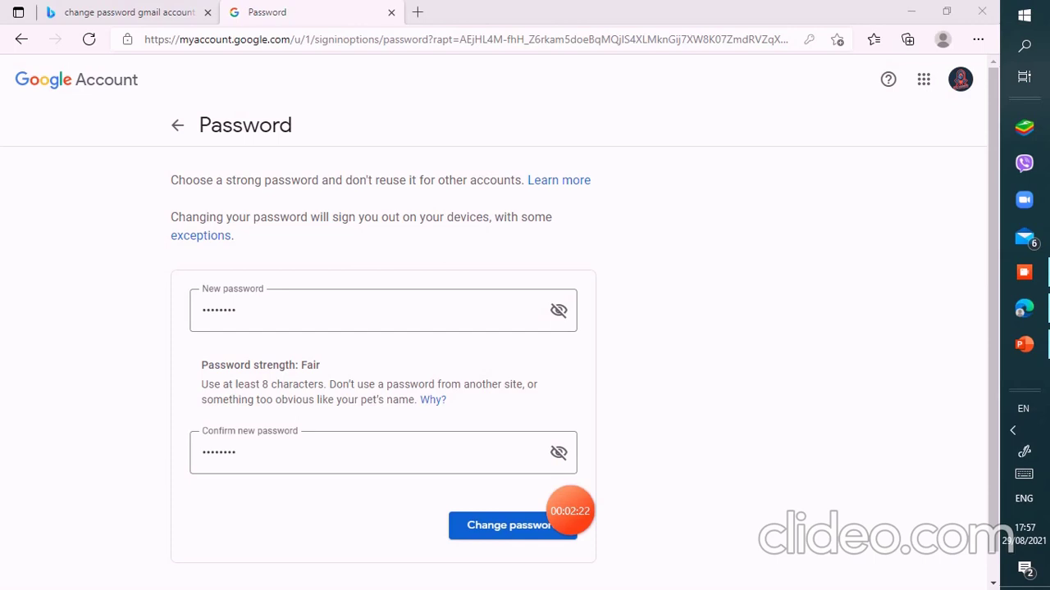
pyautogui.click(508, 525)
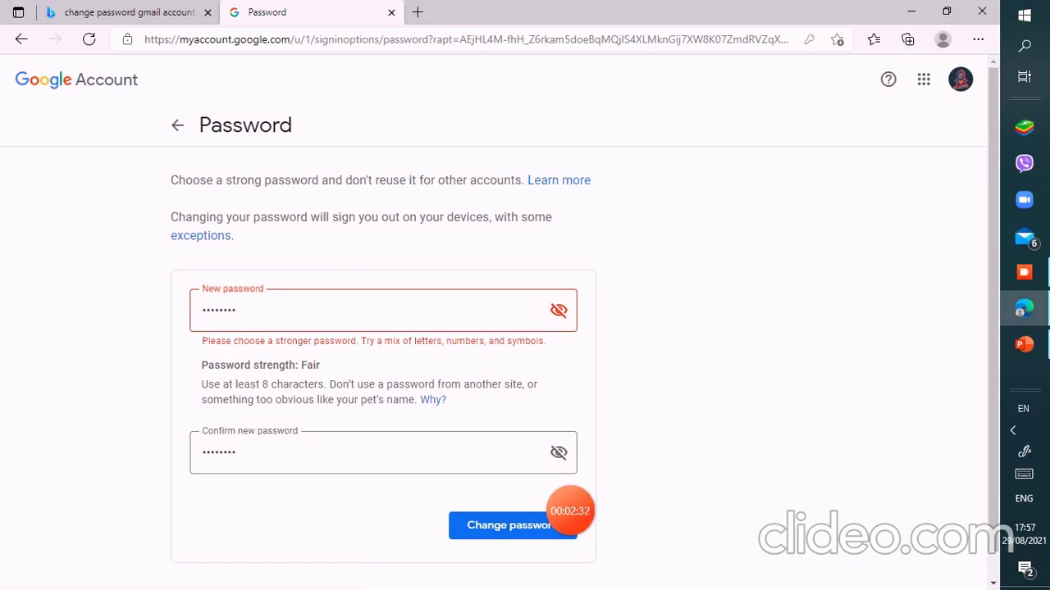
# Replace the entry in the New password field with a stronger, 11-character password
pyautogui.click(235, 310)
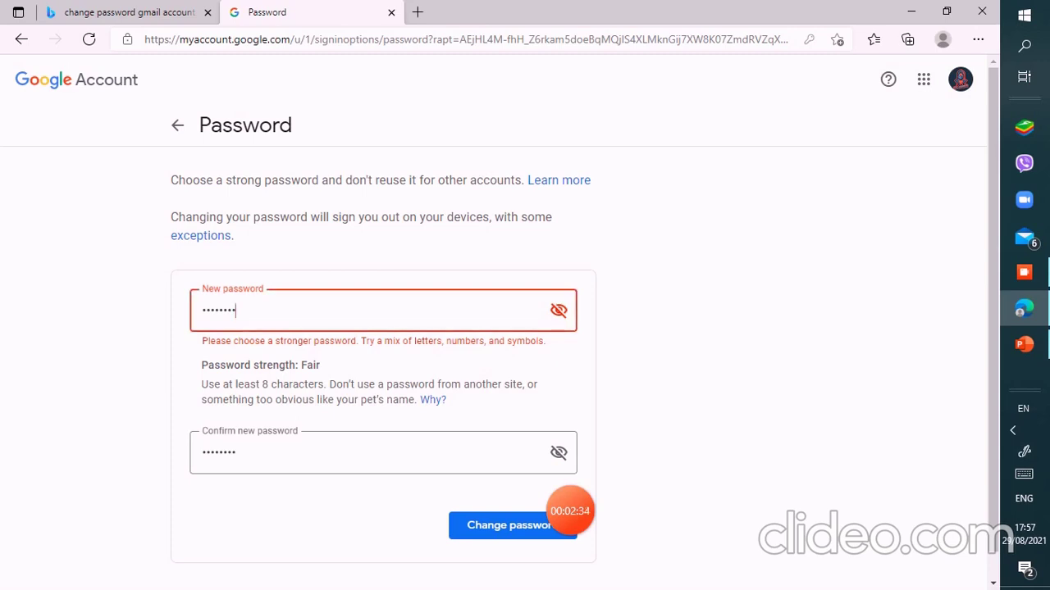
pyautogui.press('BackSpace')
pyautogui.press('BackSpace')
pyautogui.press('BackSpace')
pyautogui.press('BackSpace')
pyautogui.press('BackSpace')
pyautogui.press('BackSpace')
pyautogui.press('BackSpace')
pyautogui.press('BackSpace')
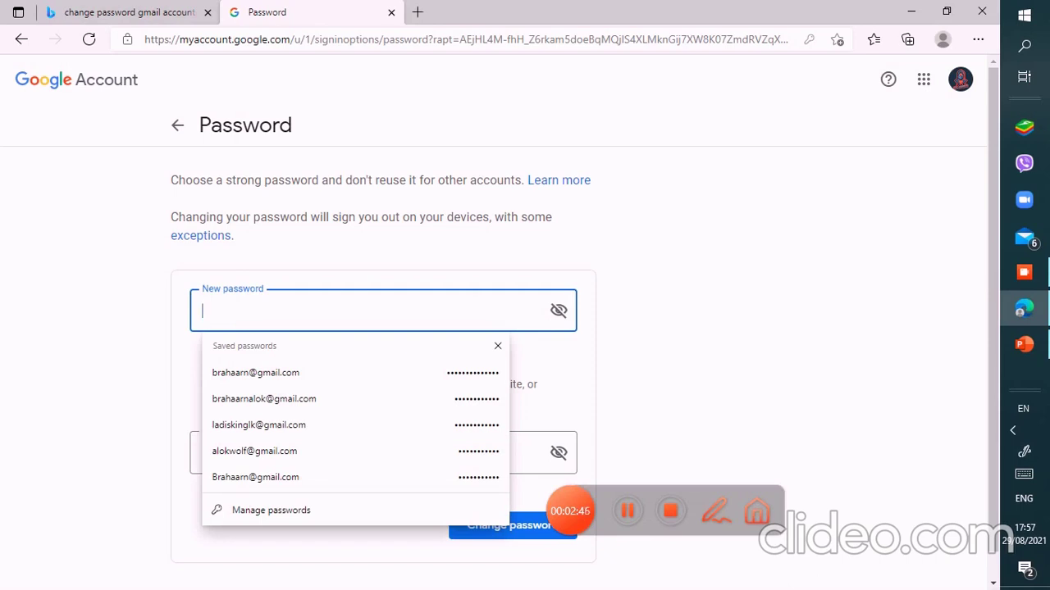
pyautogui.write('•••••')
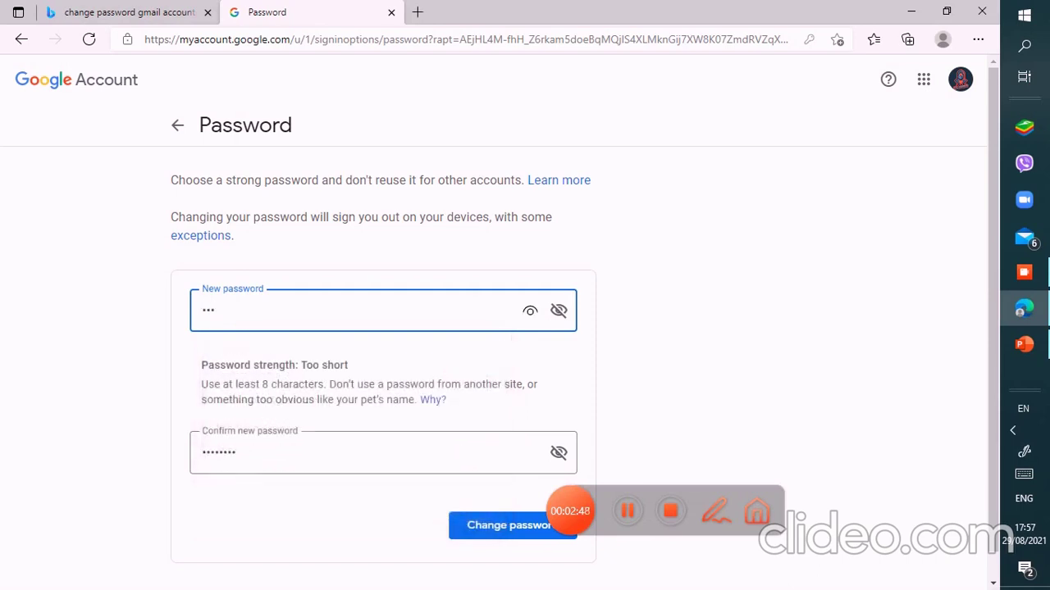
pyautogui.write('••••••')
# Replace the Confirm new password entry with the same stronger password and submit the password change
pyautogui.click(235, 452)
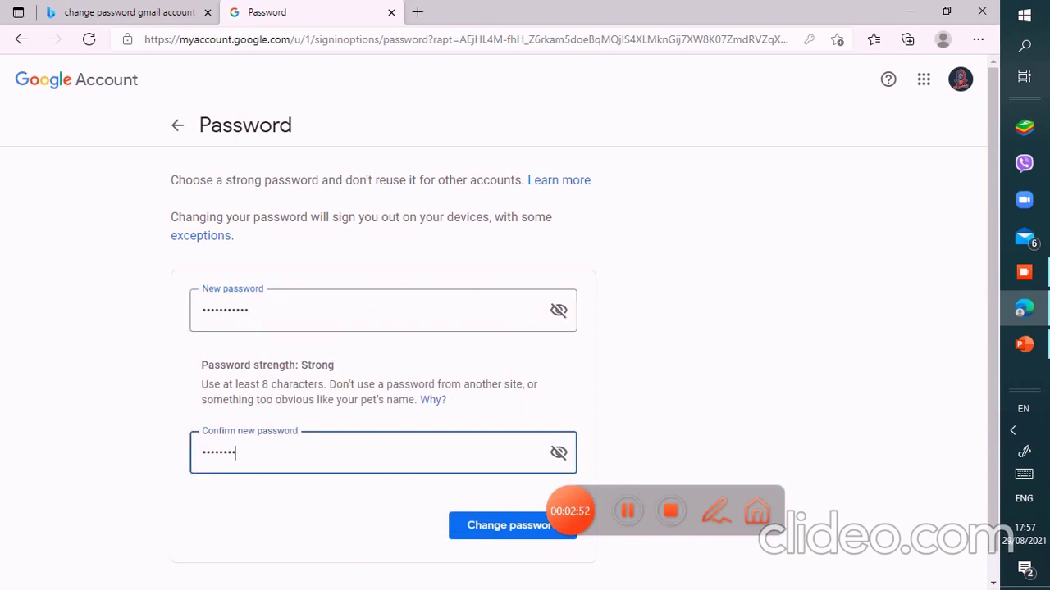
pyautogui.press('BackSpace')
pyautogui.press('BackSpace')
pyautogui.press('BackSpace')
pyautogui.press('BackSpace')
pyautogui.press('BackSpace')
pyautogui.press('BackSpace')
pyautogui.press('BackSpace')
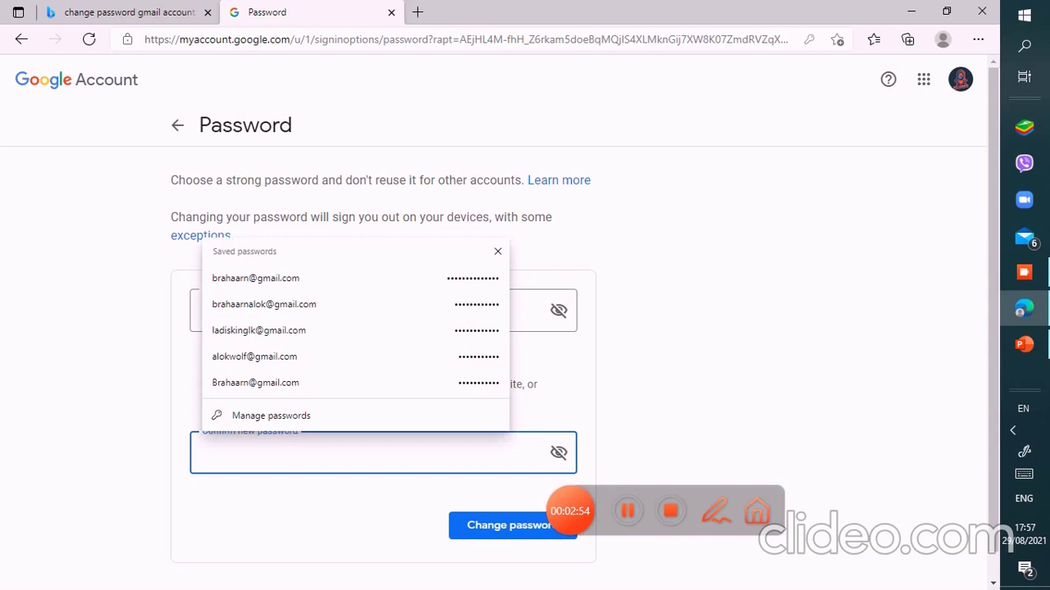
pyautogui.write('•••')
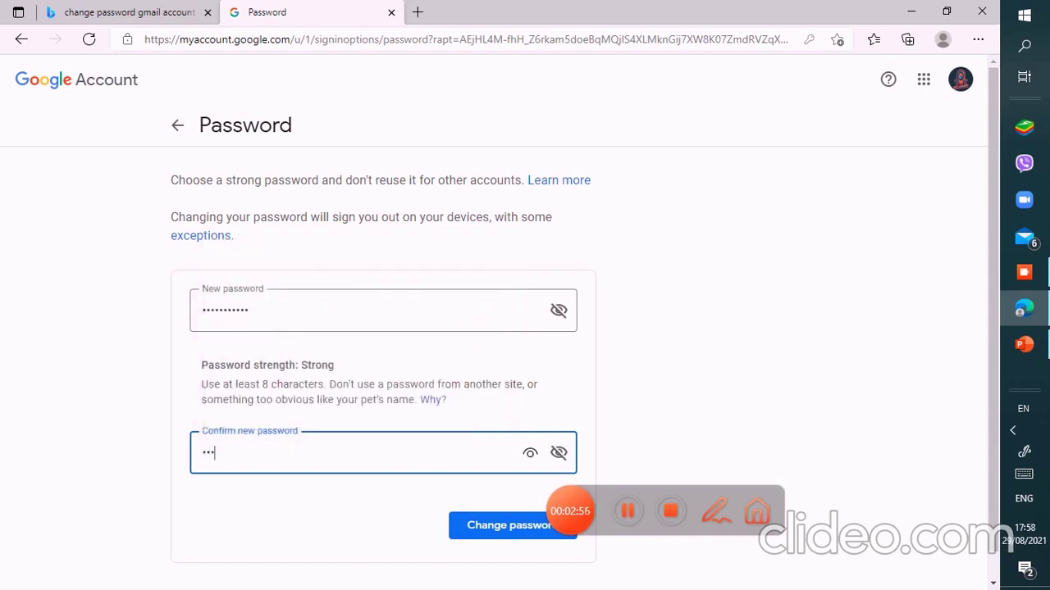
pyautogui.write('••••••••')
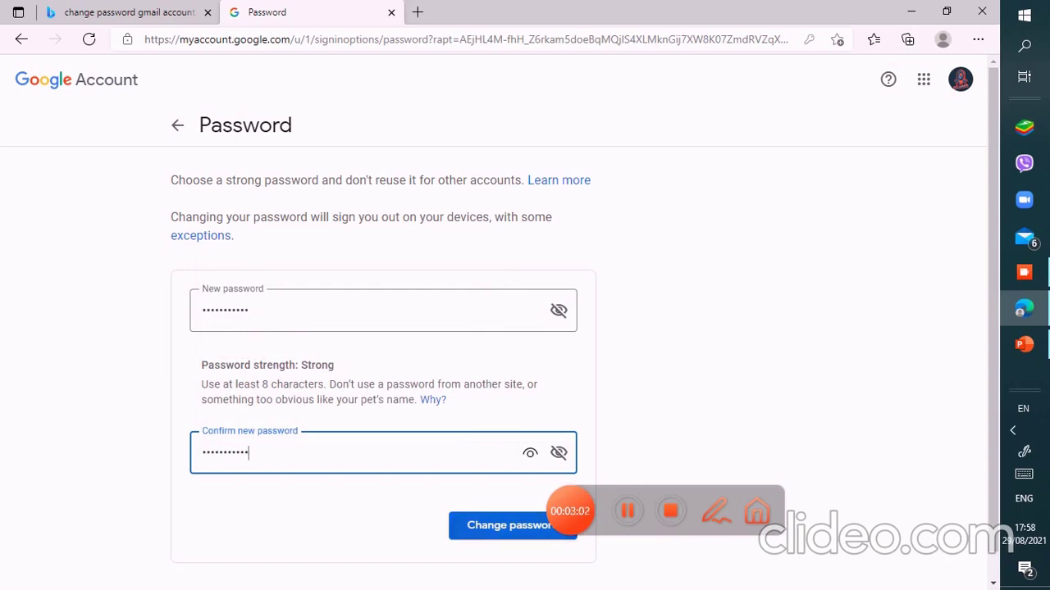
pyautogui.press('Return')
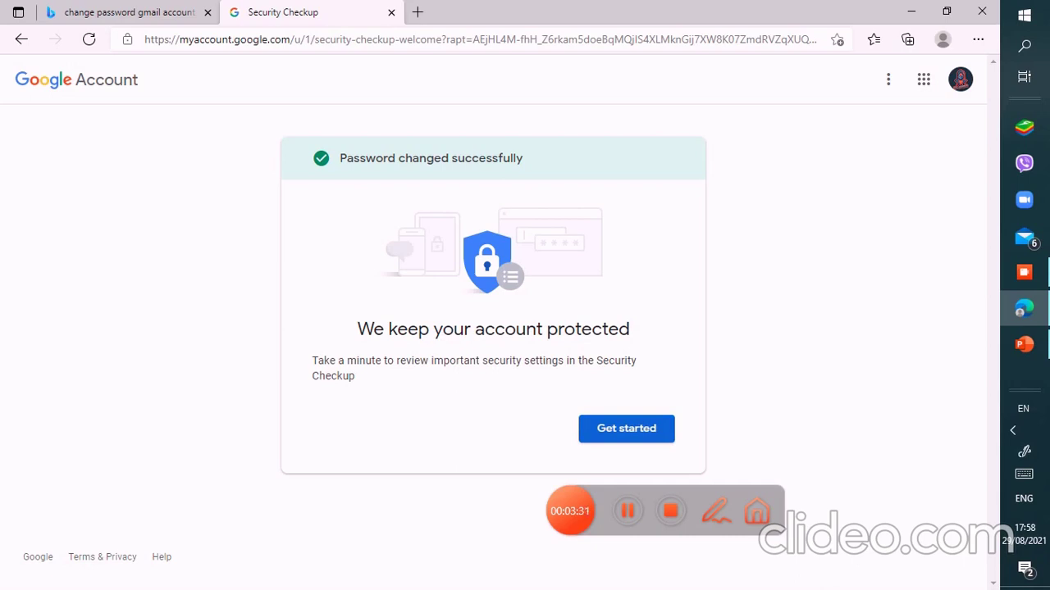
# Open the Aug 5 critical alert in Security Checkup, deny the sign-in attempt and proceed to review and secure the account
pyautogui.click(626, 428)
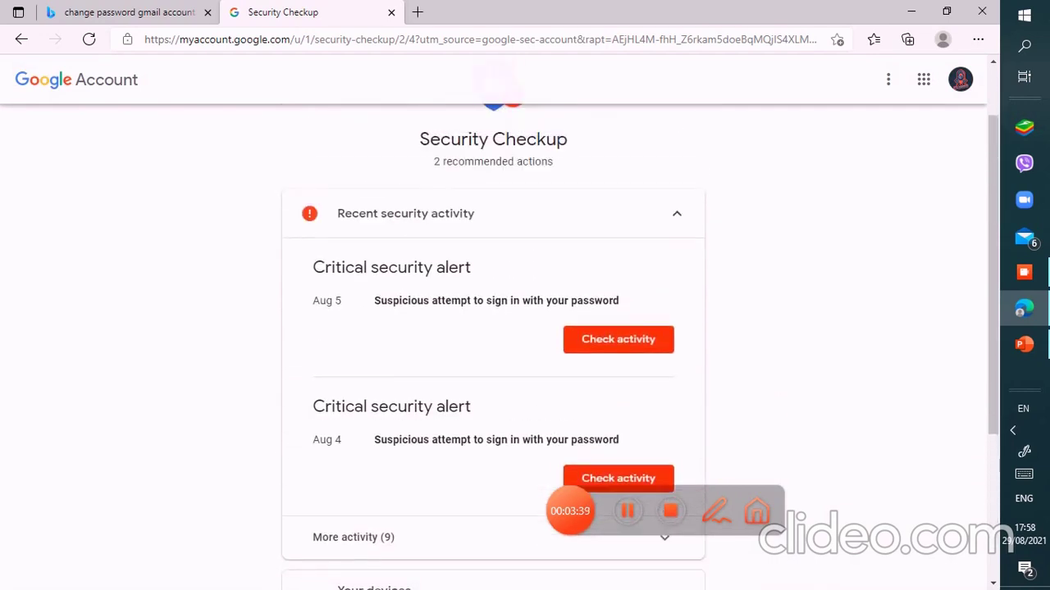
pyautogui.click(618, 339)
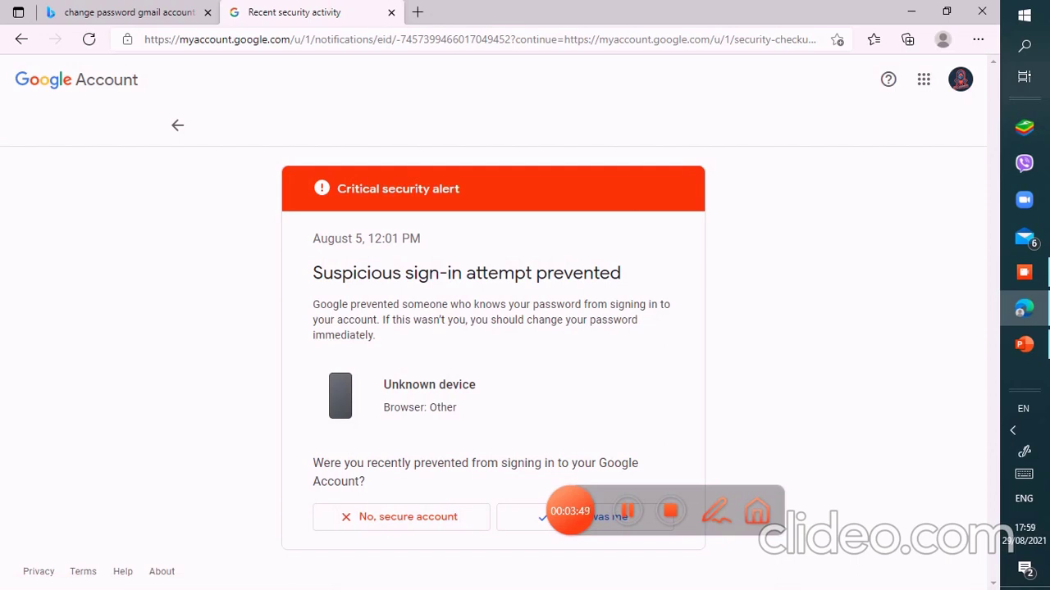
pyautogui.click(401, 516)
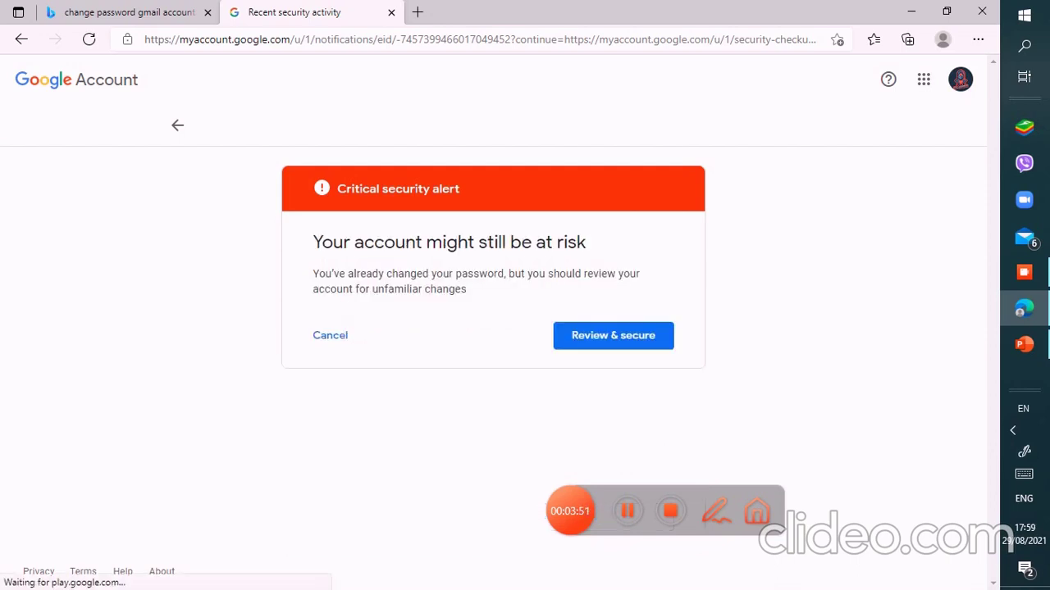
pyautogui.click(613, 336)
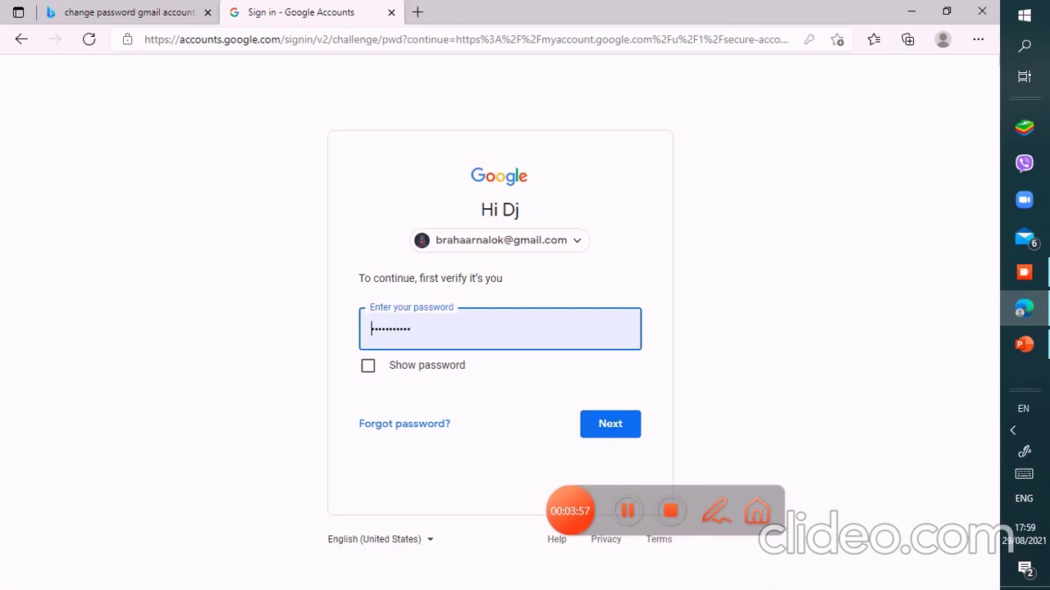
# Submit the account password to verify identity and go through the Secure your other accounts section
pyautogui.press('Return')
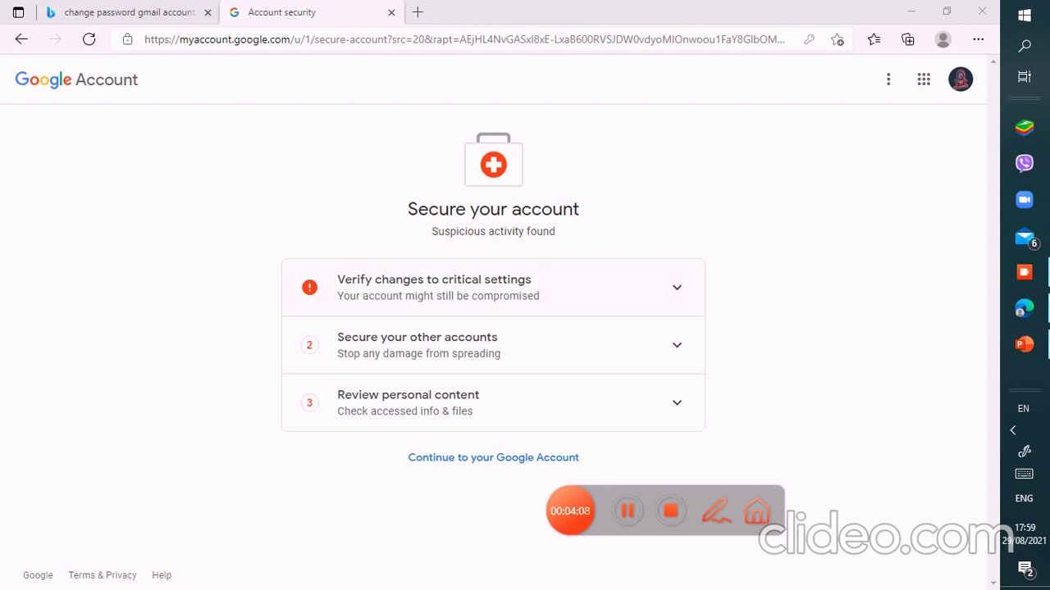
pyautogui.click(492, 345)
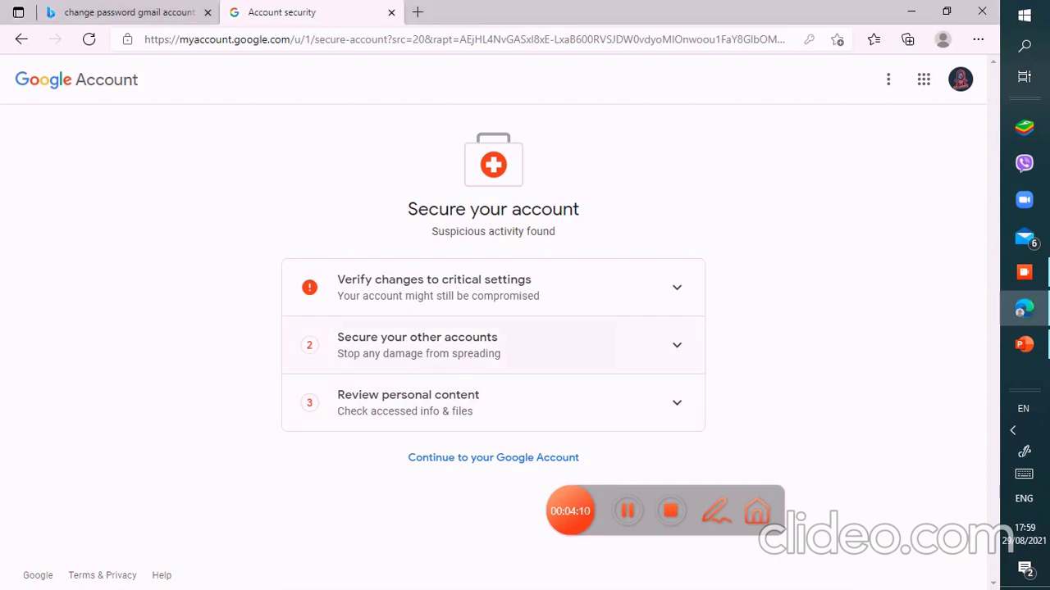
pyautogui.scroll(-4, 492, 369)
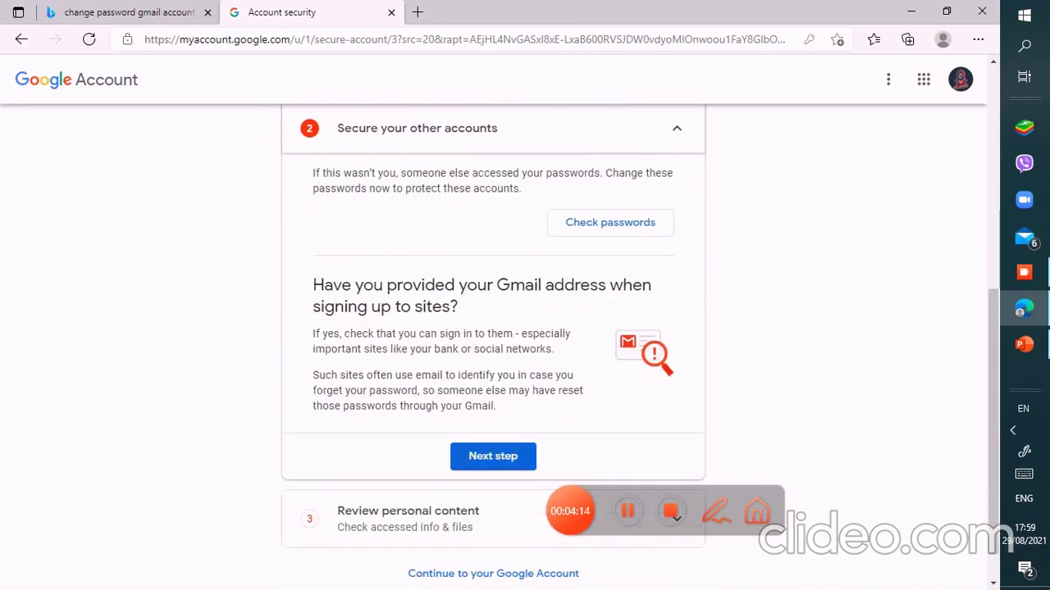
pyautogui.click(493, 456)
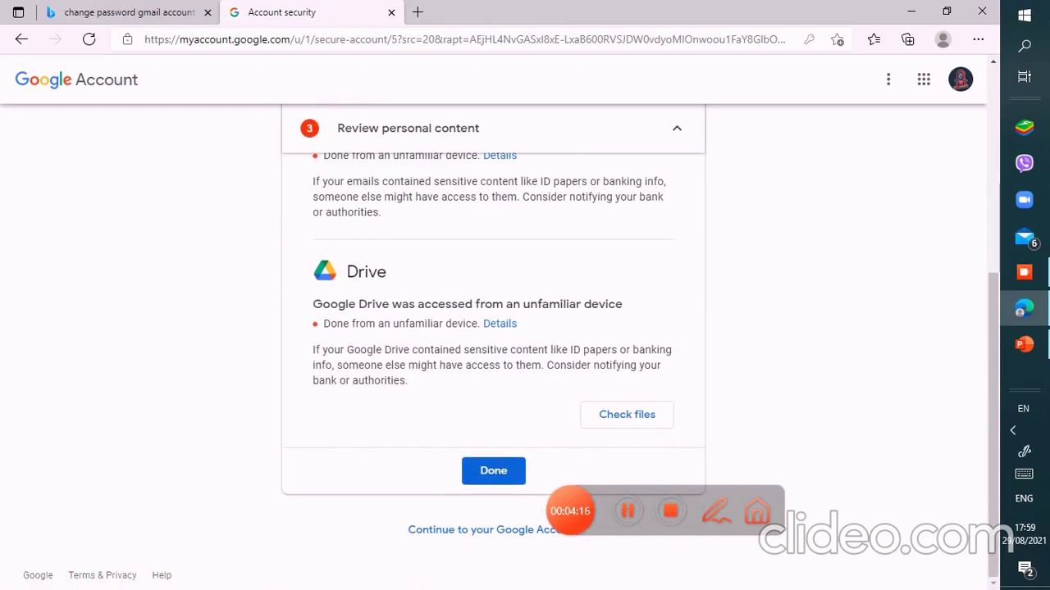
# Review the Gmail and Drive access entries under Review personal content and mark the section as done
pyautogui.scroll(1, 492, 369)
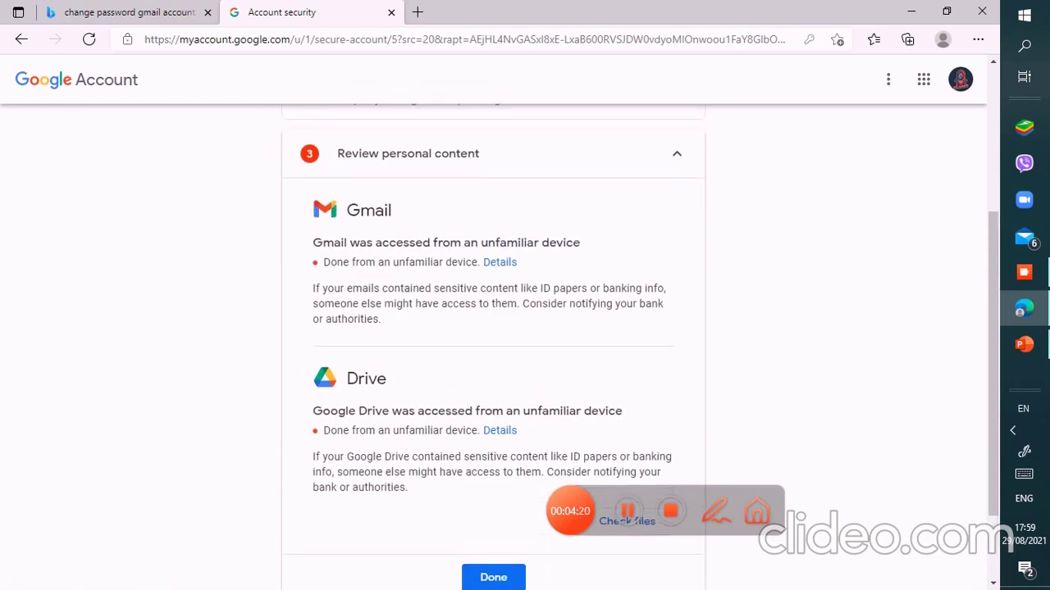
pyautogui.scroll(-1, 492, 348)
pyautogui.scroll(-1, 492, 328)
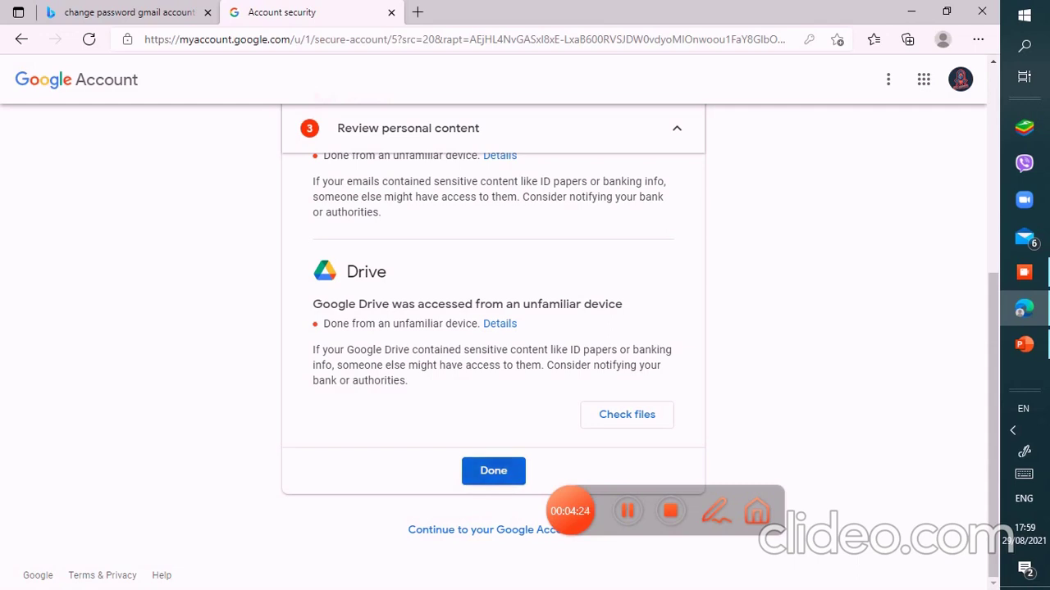
pyautogui.click(493, 471)
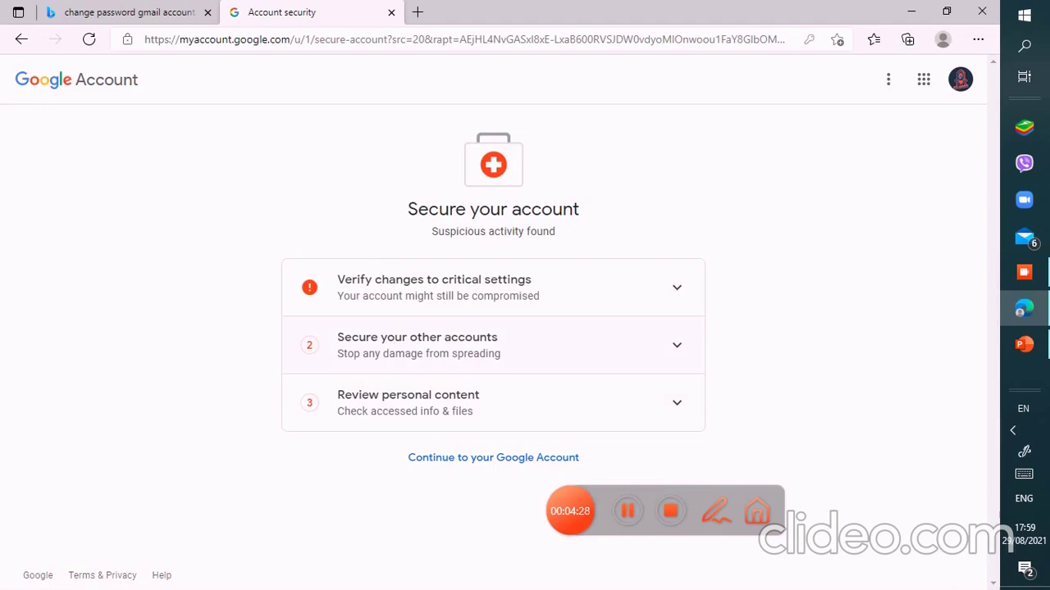
# Go through the security sections starting from Verify changes to critical settings, finish them and continue to the Google Account
pyautogui.click(656, 288)
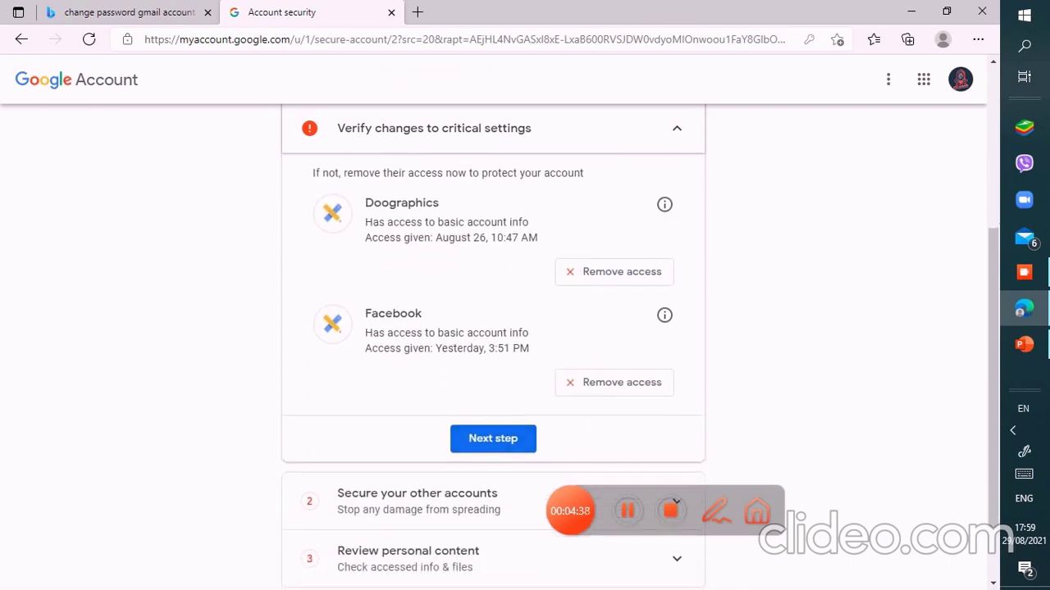
pyautogui.click(493, 438)
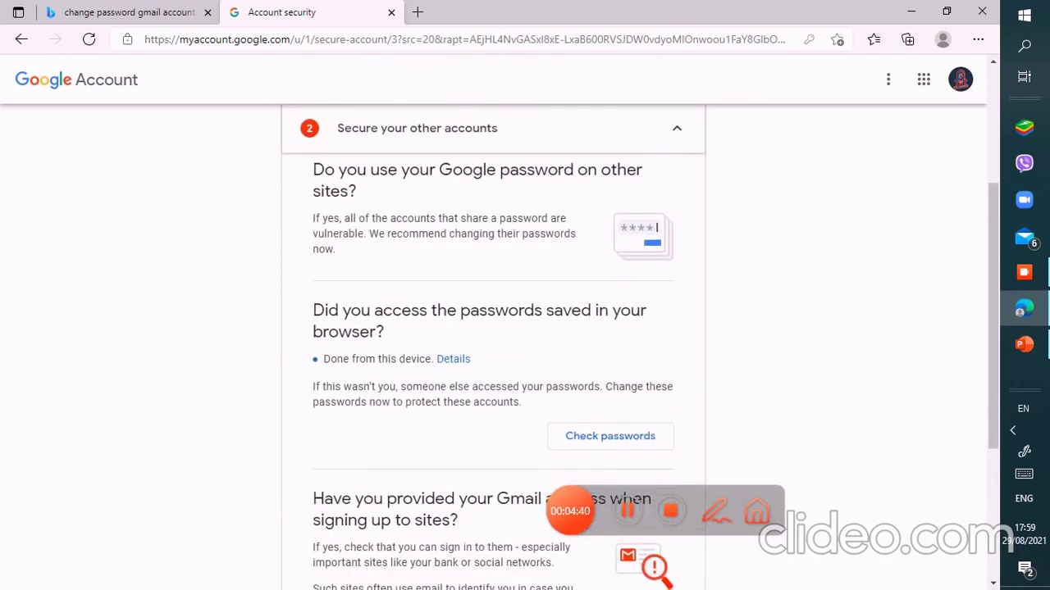
pyautogui.scroll(-2, 492, 353)
pyautogui.scroll(-1, 492, 353)
pyautogui.click(493, 509)
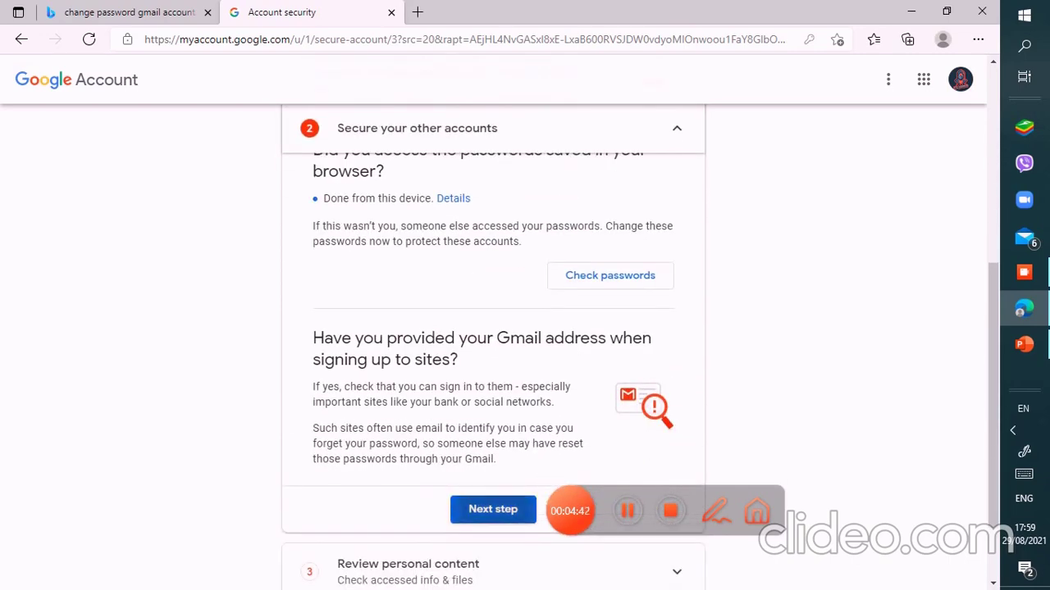
pyautogui.click(493, 509)
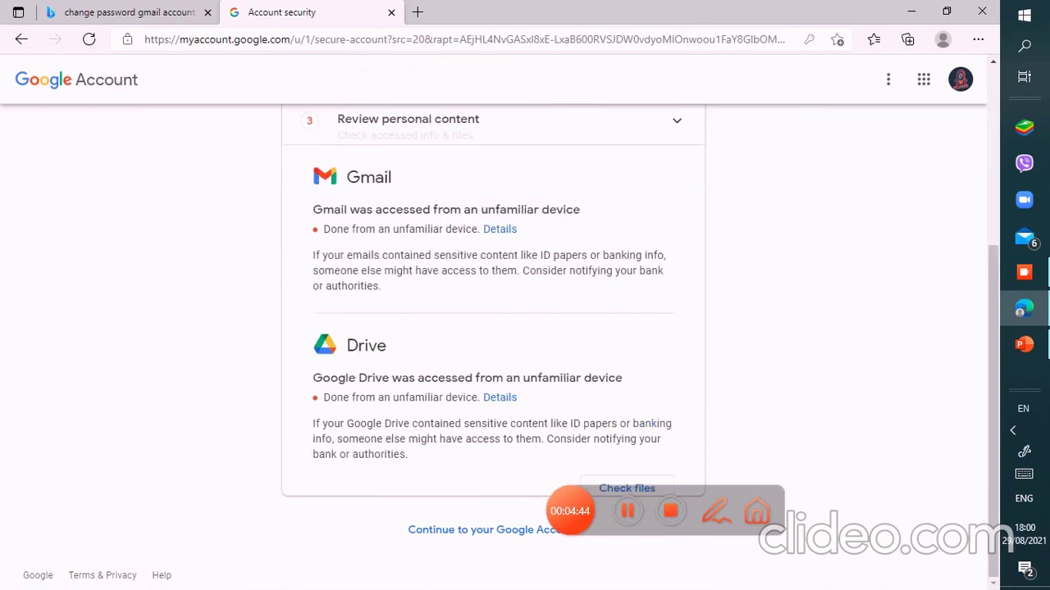
pyautogui.click(493, 457)
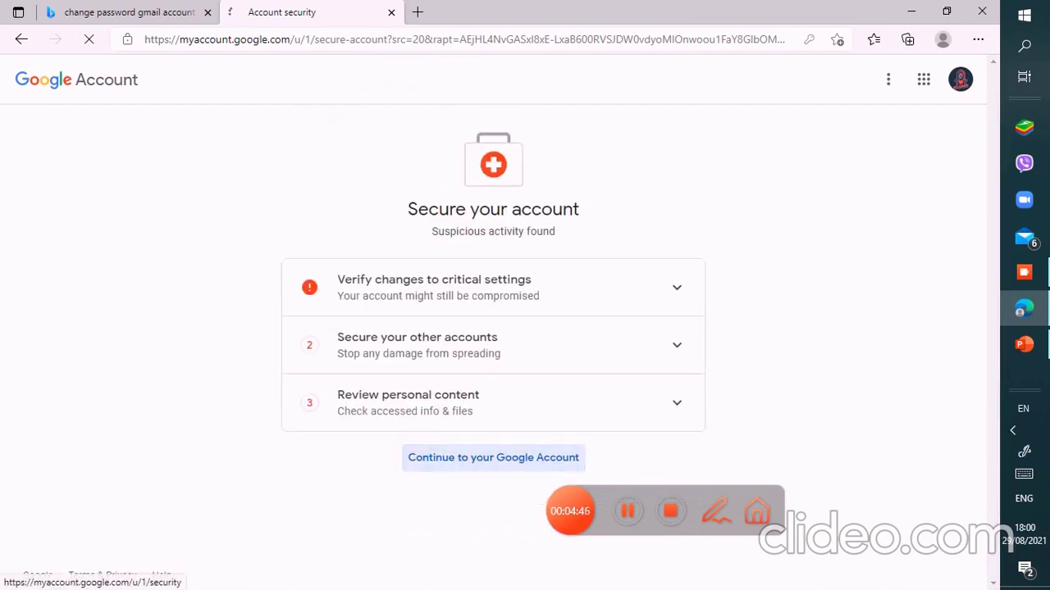
# Look through the Security page's sign-in, verification, device, app access and other-site settings
pyautogui.scroll(-2, 525, 328)
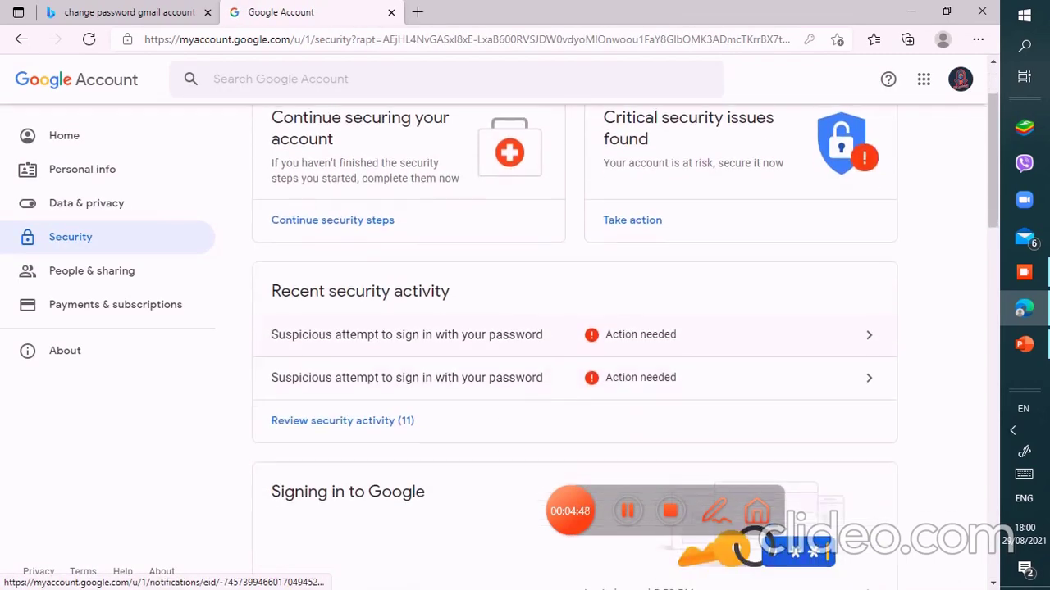
pyautogui.scroll(-8, 525, 328)
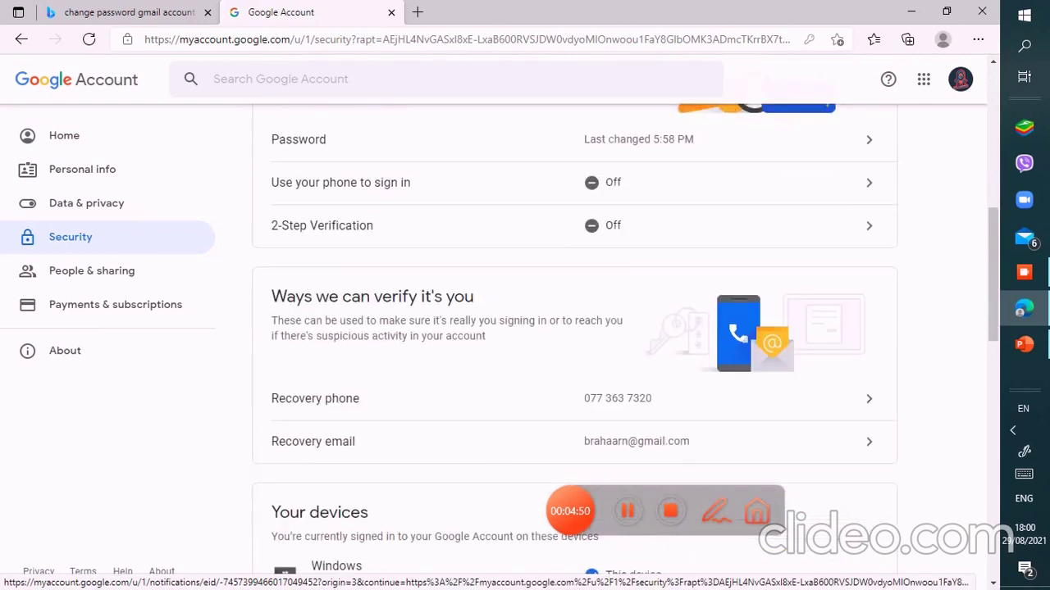
pyautogui.scroll(-4, 525, 344)
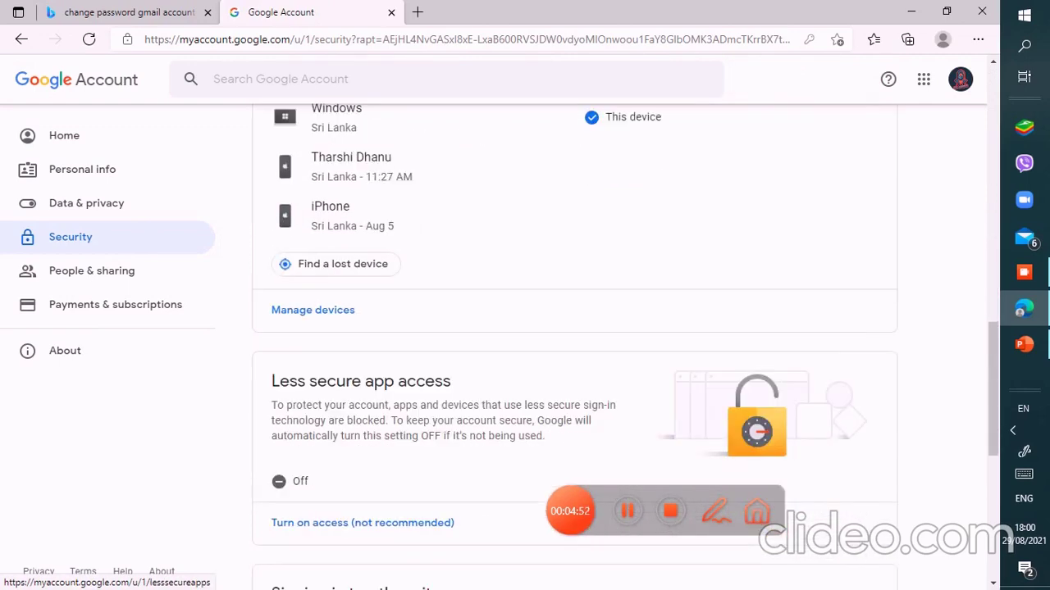
pyautogui.scroll(-4, 574, 353)
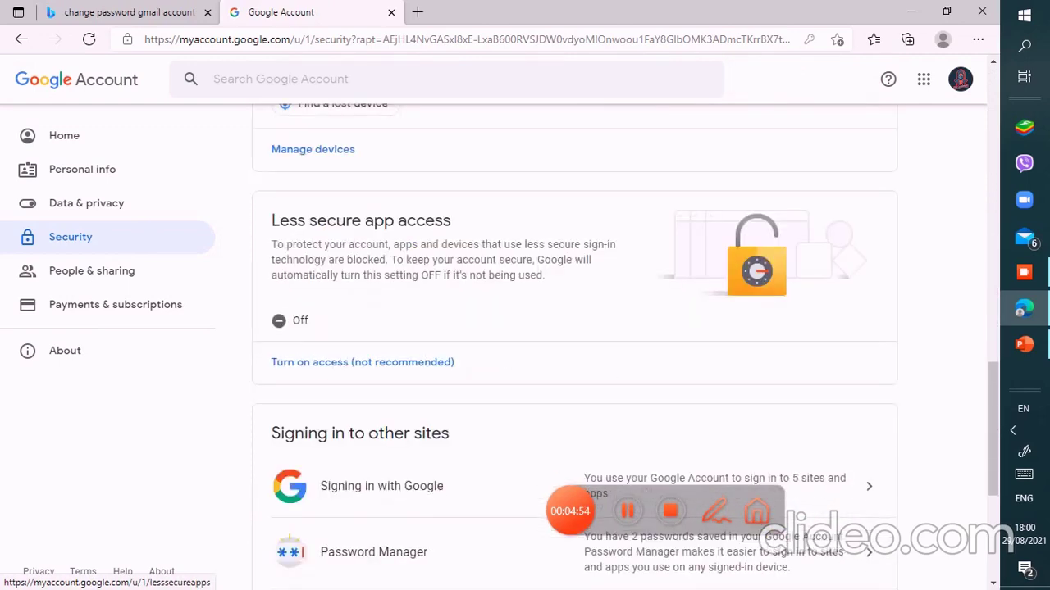
pyautogui.scroll(-2, 574, 353)
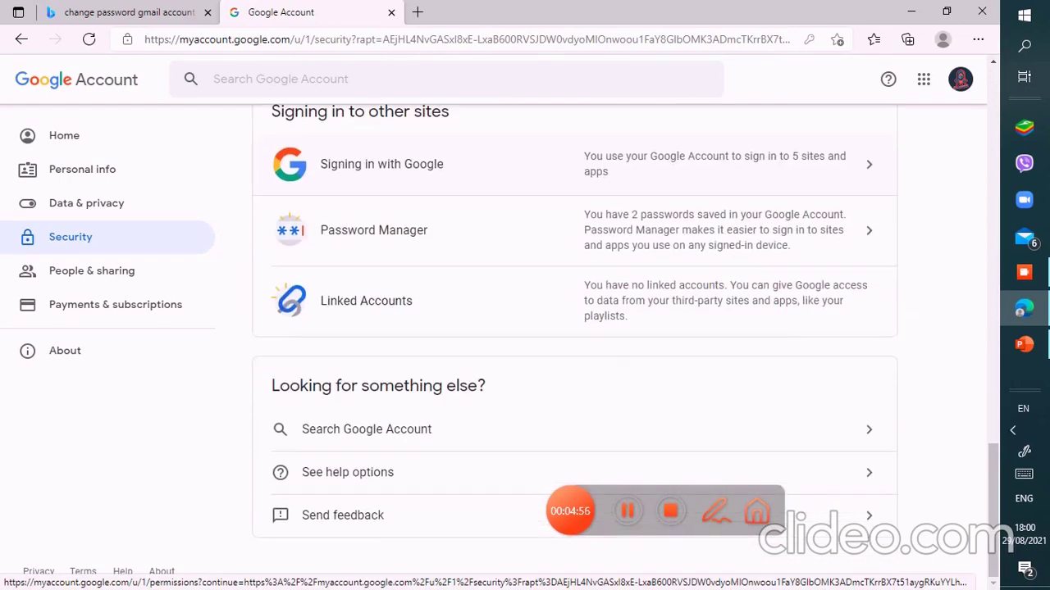
pyautogui.scroll(6, 574, 353)
pyautogui.scroll(12, 574, 353)
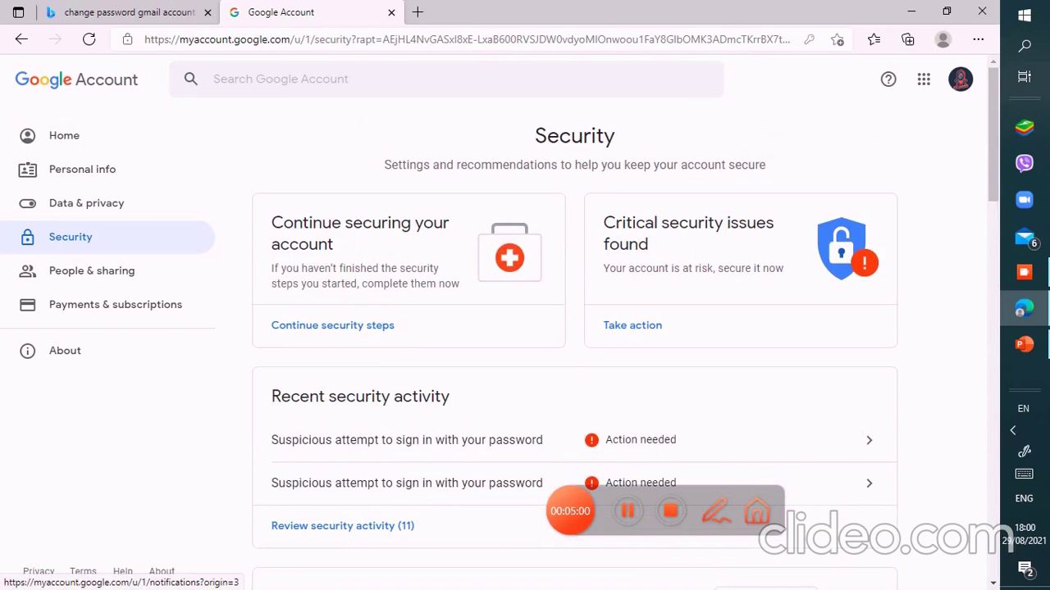
# Go to the account's Home page and take action on the critical security issues
pyautogui.click(64, 135)
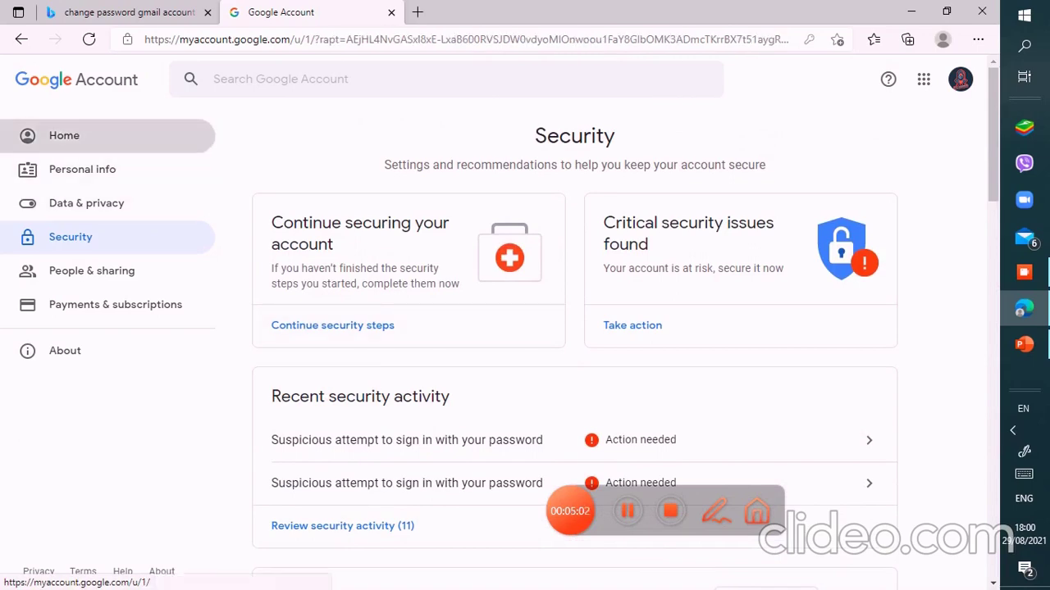
pyautogui.scroll(-4, 574, 344)
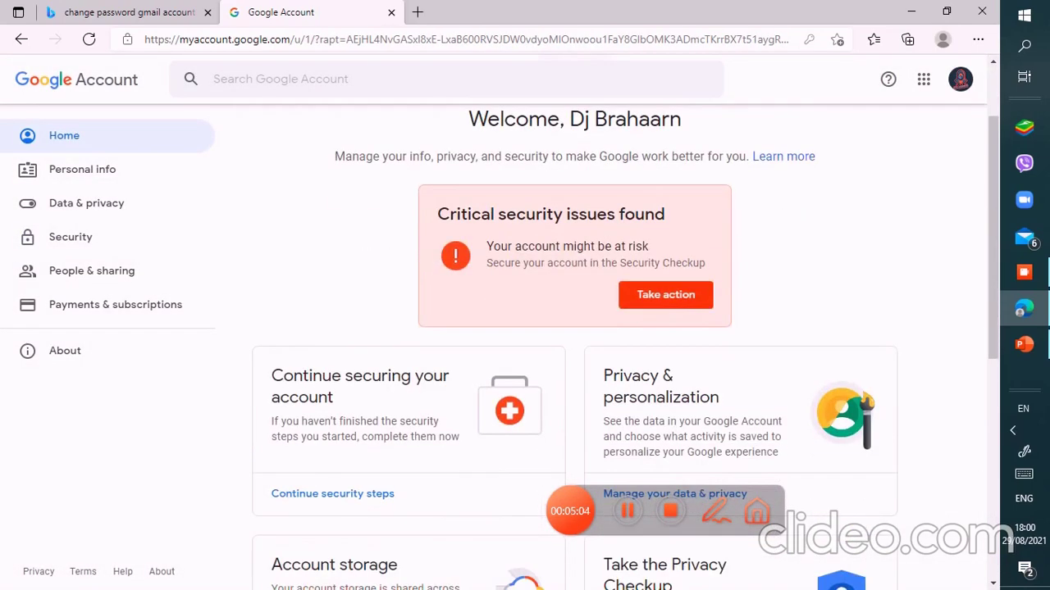
pyautogui.scroll(4, 665, 295)
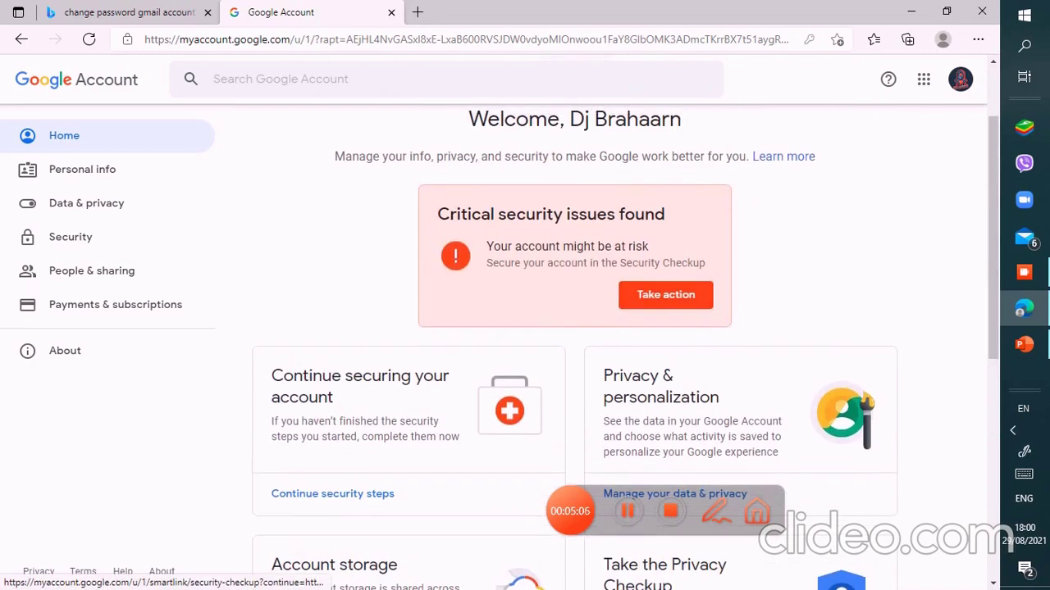
pyautogui.click(665, 294)
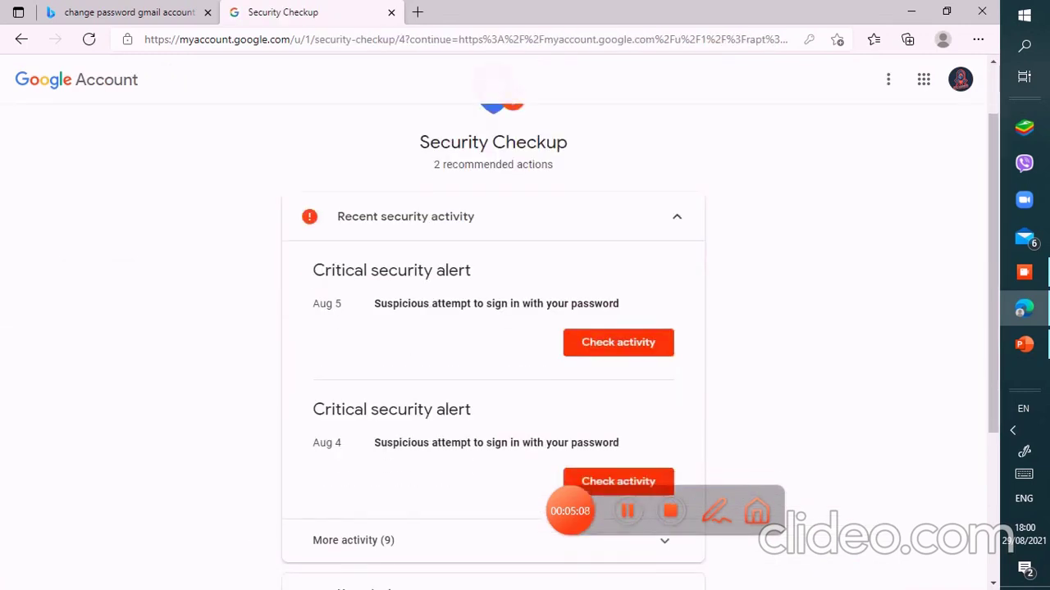
# Open the Aug 4 critical alert, deny the sign-in attempt and verify identity with the account password
pyautogui.click(619, 320)
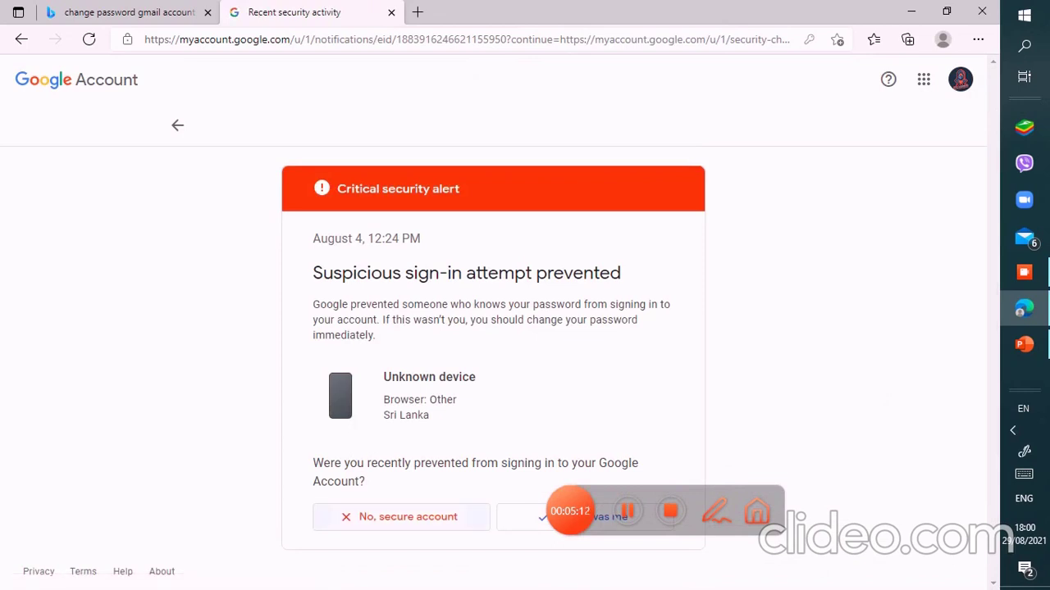
pyautogui.click(401, 516)
pyautogui.click(612, 336)
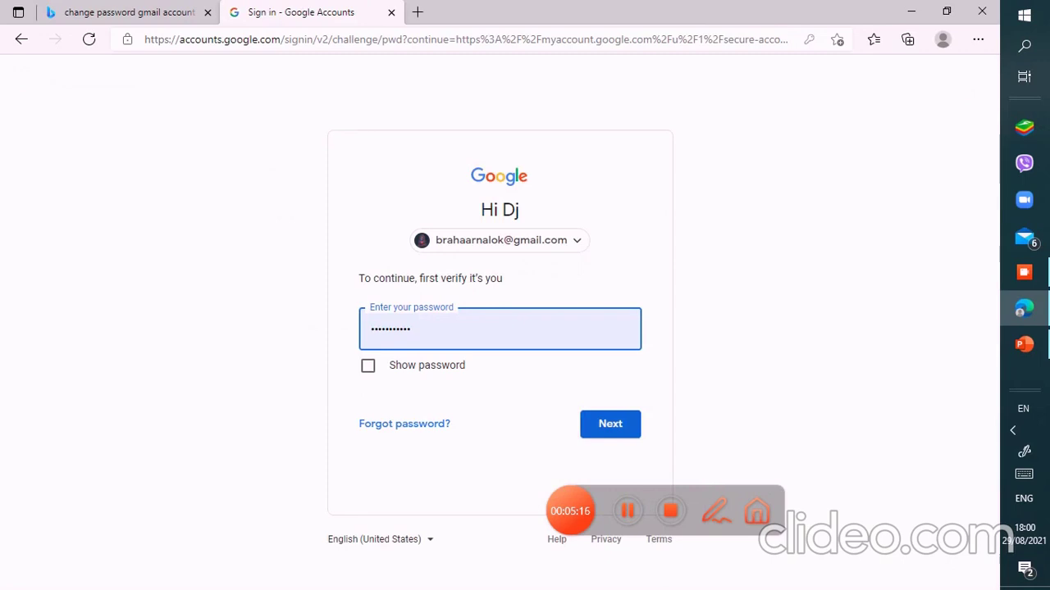
pyautogui.press('Return')
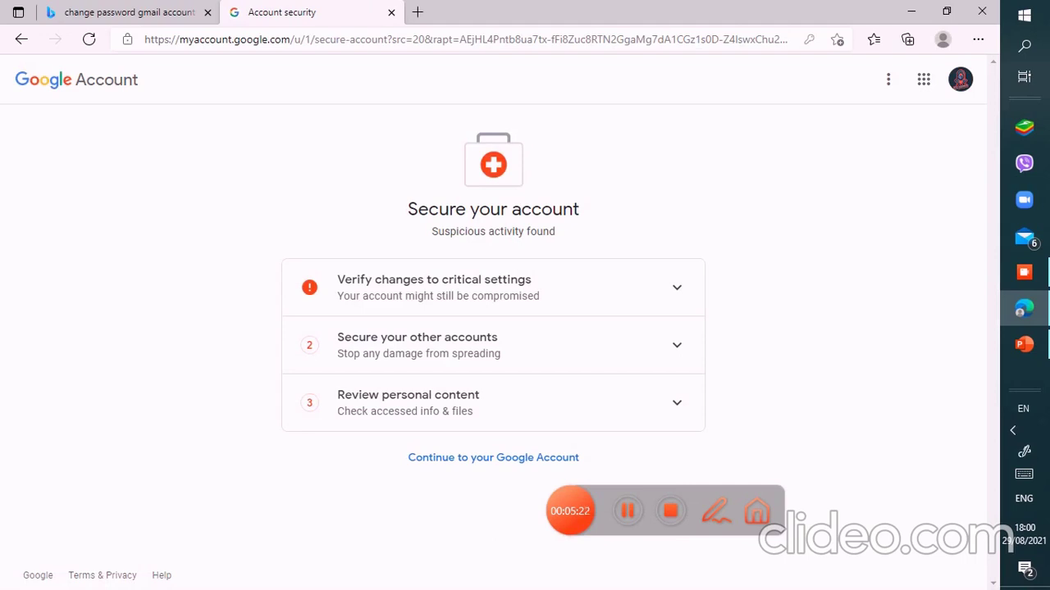
# Continue to the Google Account and look over the Signing in to Google section of the Security page
pyautogui.click(493, 457)
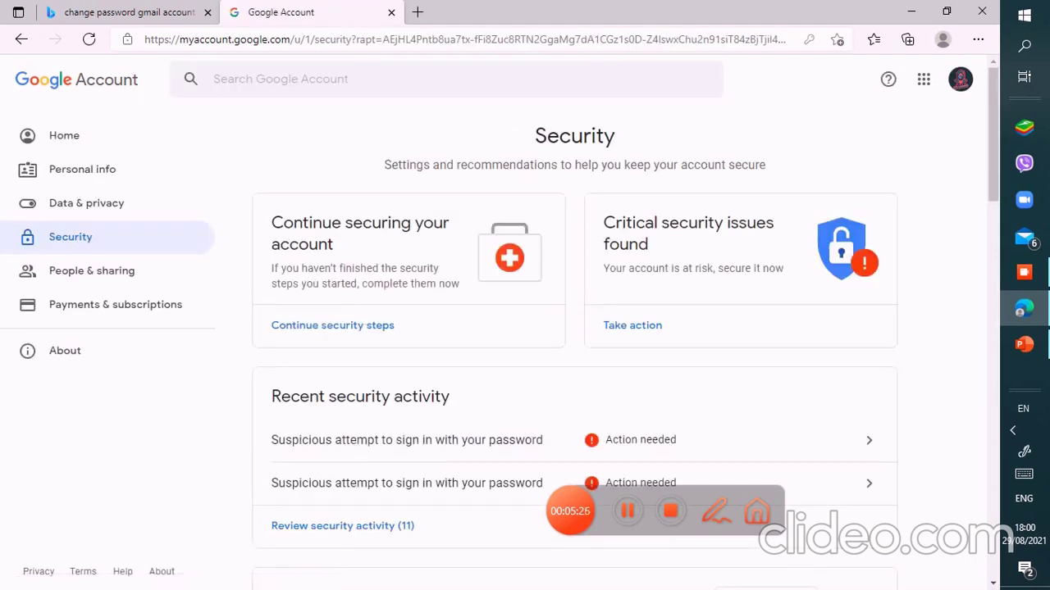
pyautogui.scroll(-4, 574, 345)
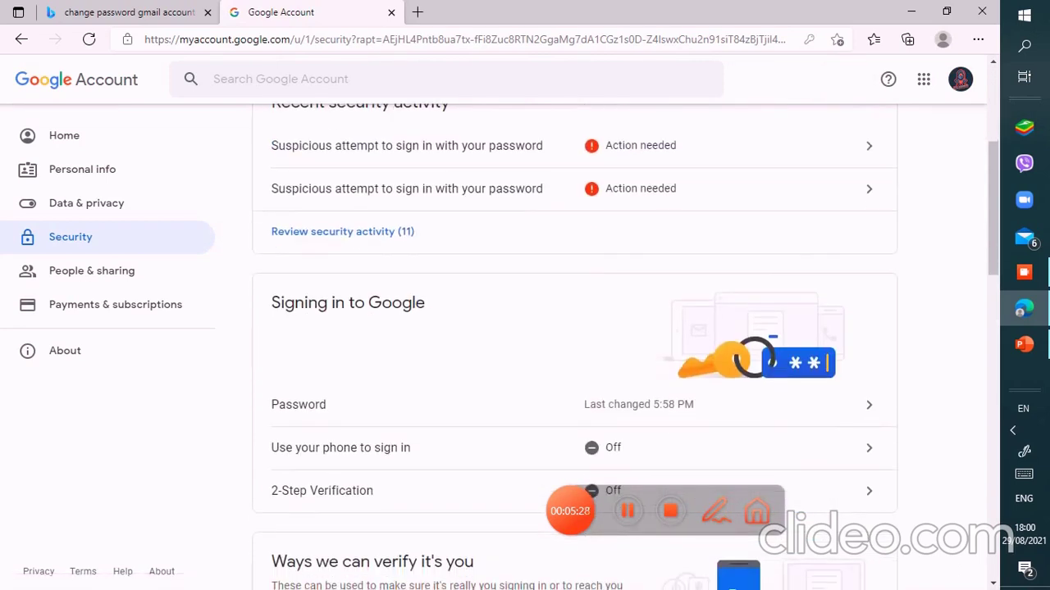